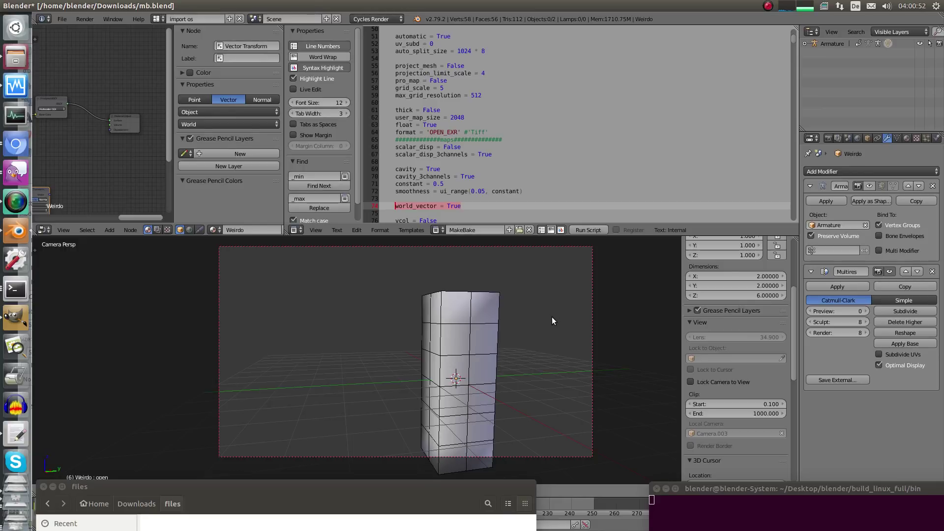
- Switch to Chromium to look at the Blender and CG Discussions forum, and return to Blender
{"action": "middle_click_drag", "start_coordinate": [552, 321], "coordinate": [552, 315], "text": "shift"}
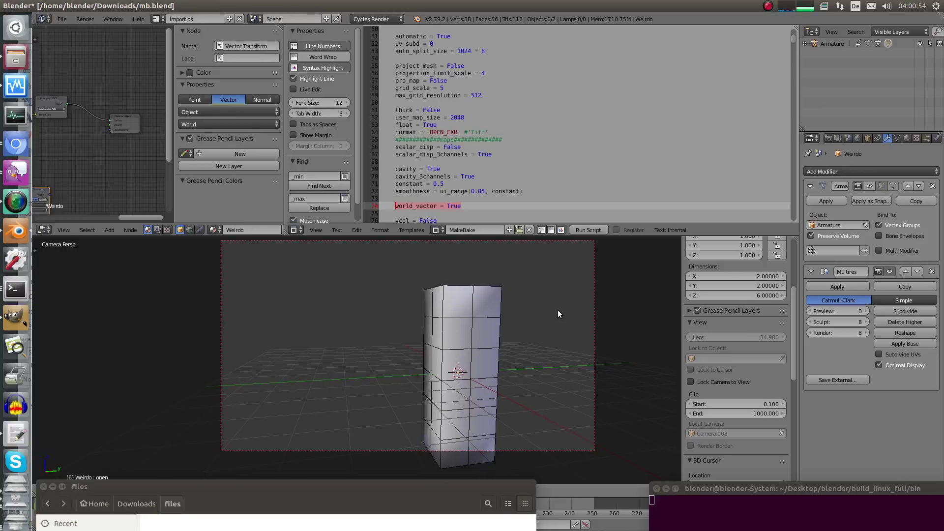
{"action": "middle_click_drag", "start_coordinate": [499, 414], "coordinate": [498, 415], "text": "shift"}
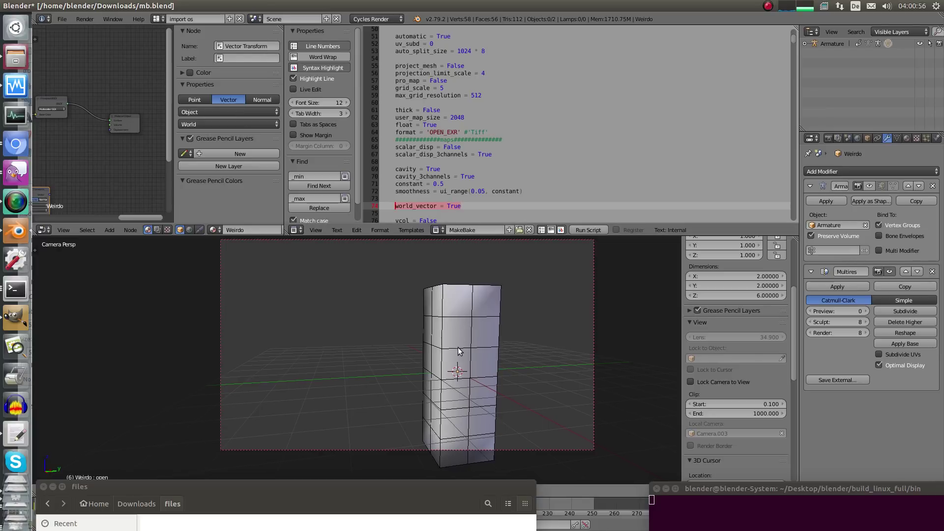
{"action": "left_click", "coordinate": [14, 147]}
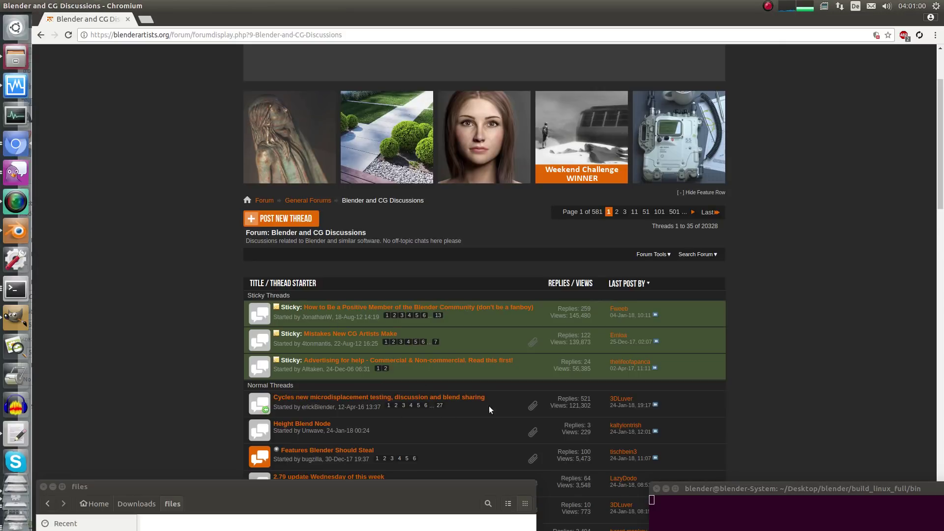
{"action": "left_click", "coordinate": [17, 232]}
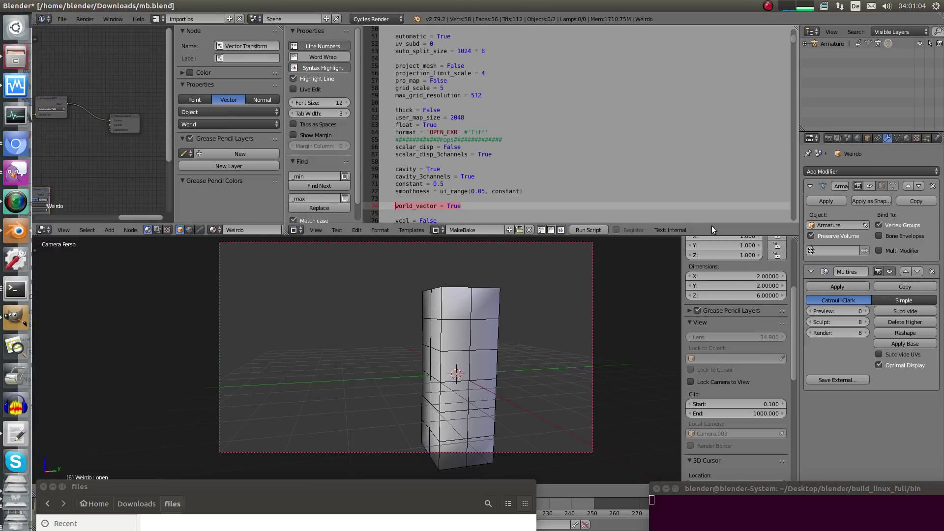
{"action": "middle_click_drag", "start_coordinate": [550, 334], "coordinate": [563, 333], "text": "shift"}
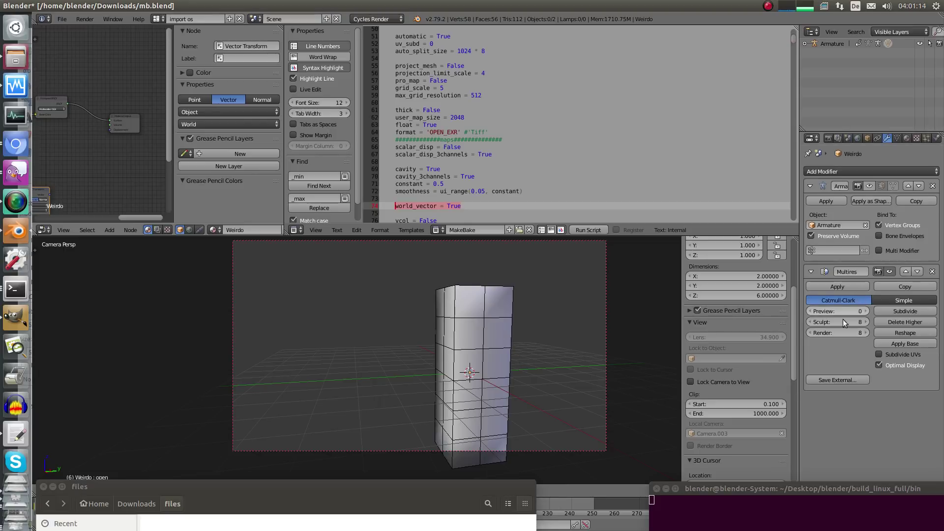
{"action": "middle_click_drag", "start_coordinate": [505, 362], "coordinate": [521, 359], "text": "shift"}
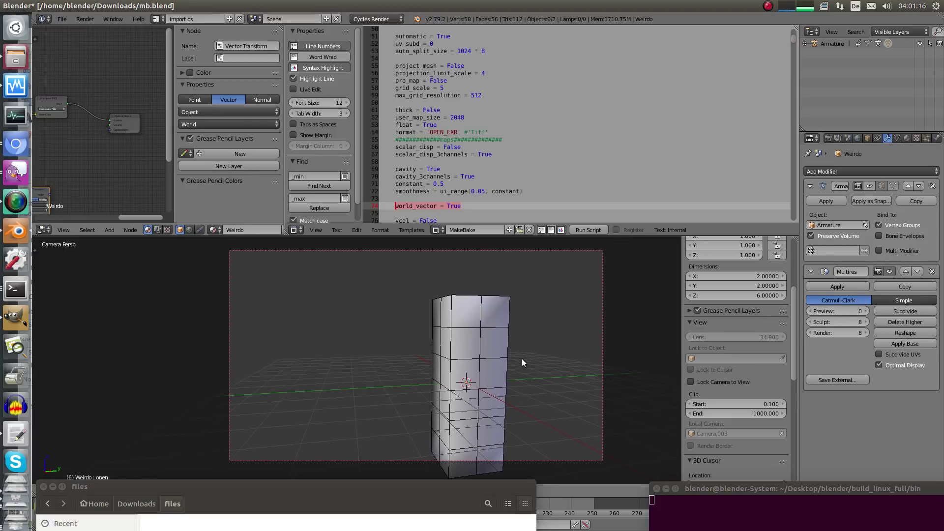
{"action": "scroll", "coordinate": [524, 358], "scroll_direction": "down", "scroll_amount": 1}
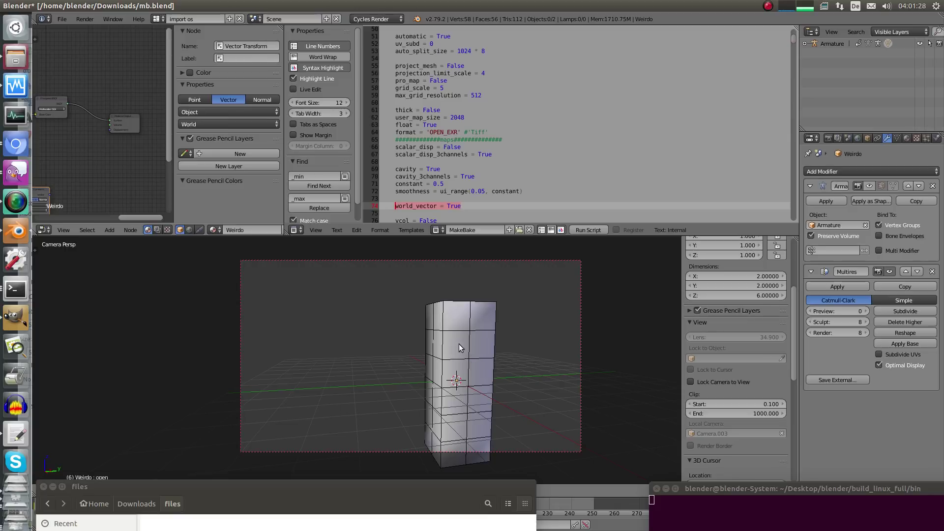
{"action": "middle_click_drag", "start_coordinate": [459, 381], "coordinate": [435, 358], "text": "shift"}
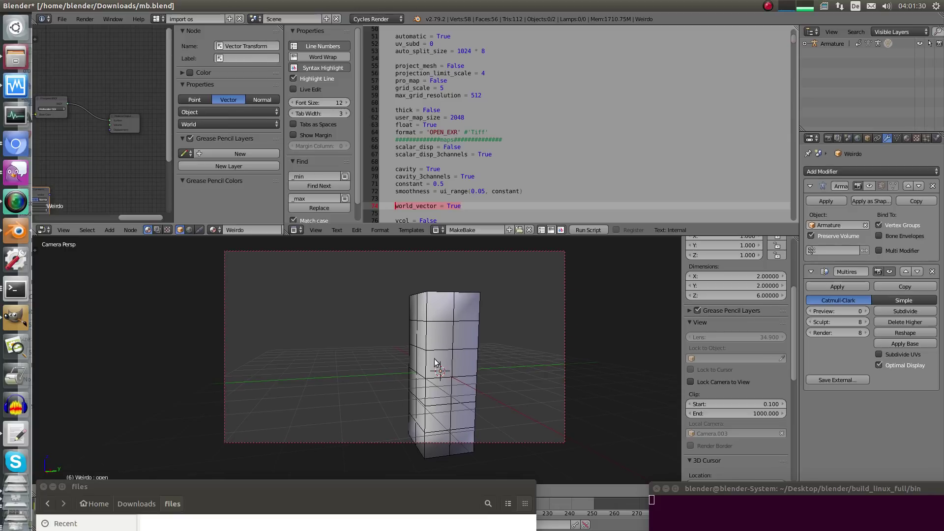
{"action": "middle_click_drag", "start_coordinate": [577, 352], "coordinate": [588, 354], "text": "shift"}
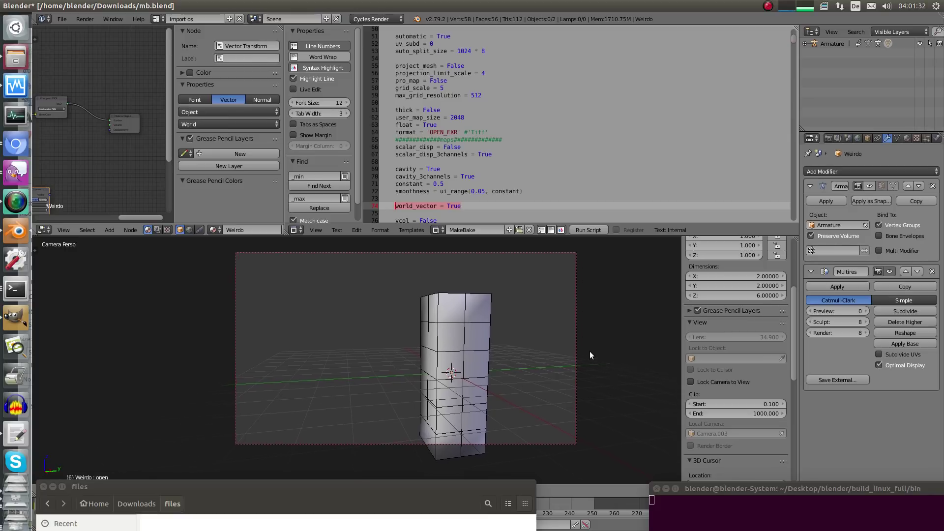
- Select the column mesh, check its UV map list in the mesh data, and return to its modifiers
{"action": "right_click", "coordinate": [490, 336]}
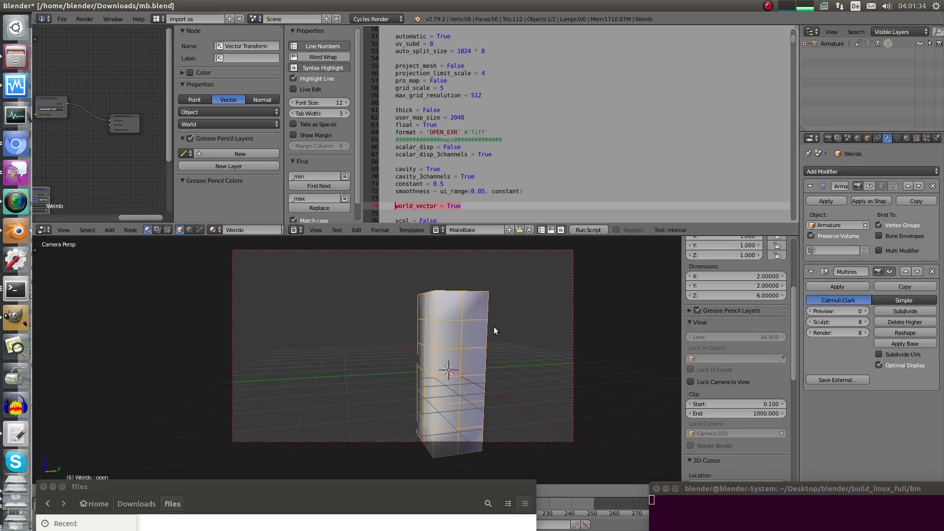
{"action": "middle_click_drag", "start_coordinate": [494, 326], "coordinate": [453, 329]}
{"action": "left_click", "coordinate": [897, 138]}
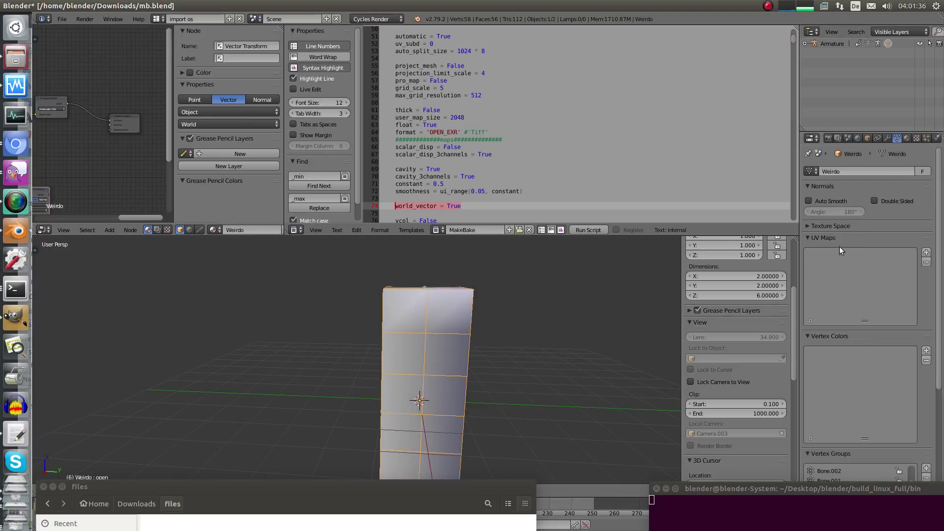
{"action": "left_click", "coordinate": [886, 138]}
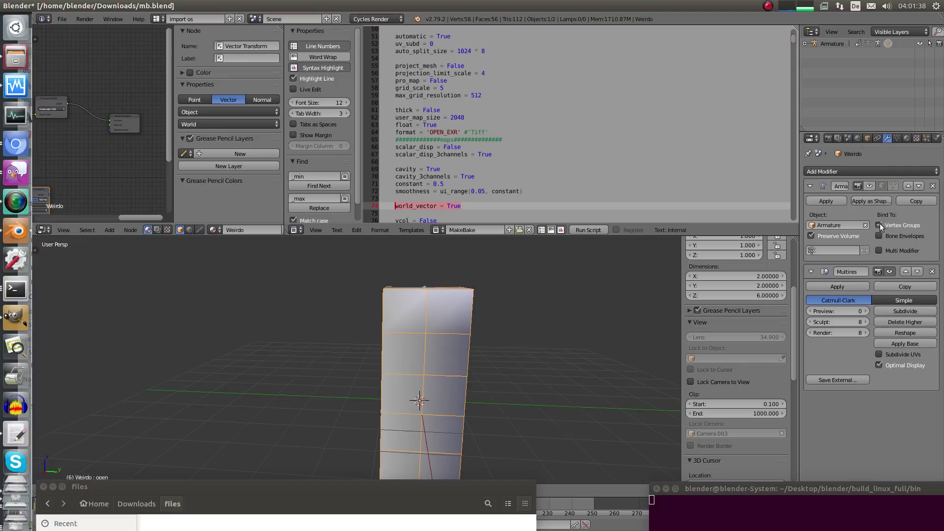
- Raise the Multires preview level to 7 and inspect the column's sculpted detail from several sides
{"action": "mouse_move", "coordinate": [521, 388]}
{"action": "middle_mouse_down"}
{"action": "mouse_move", "coordinate": [521, 358]}
{"action": "mouse_move", "coordinate": [589, 359]}
{"action": "mouse_move", "coordinate": [534, 373]}
{"action": "middle_mouse_up"}
{"action": "left_click", "coordinate": [866, 312]}
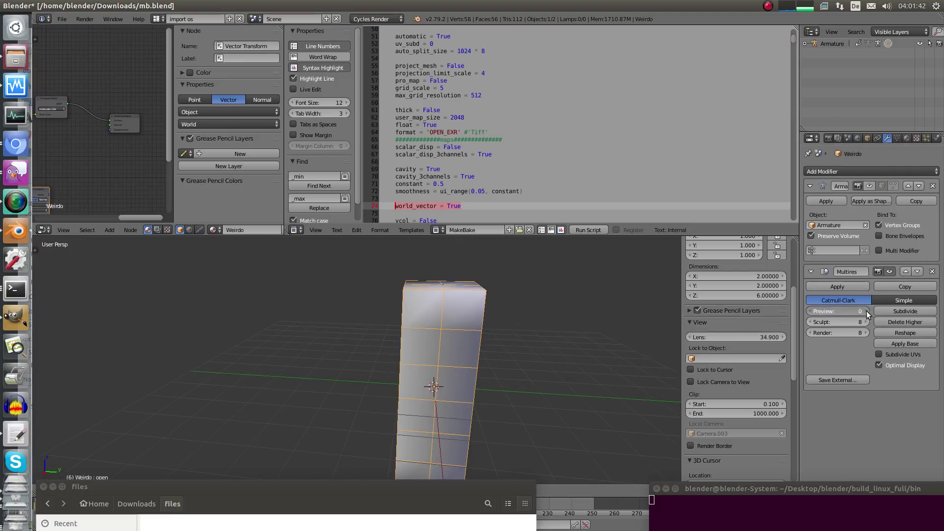
{"action": "left_click", "coordinate": [866, 311]}
{"action": "left_click", "coordinate": [866, 311]}
{"action": "left_click", "coordinate": [866, 311]}
{"action": "left_click", "coordinate": [865, 311]}
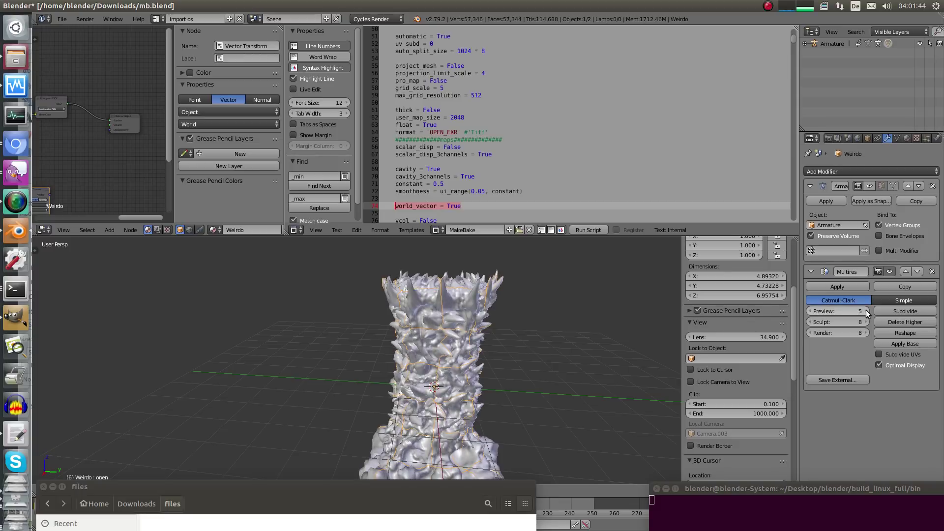
{"action": "left_click", "coordinate": [866, 311]}
{"action": "left_click", "coordinate": [866, 311]}
{"action": "middle_click_drag", "start_coordinate": [541, 326], "coordinate": [423, 421]}
{"action": "middle_click_drag", "start_coordinate": [464, 445], "coordinate": [512, 407]}
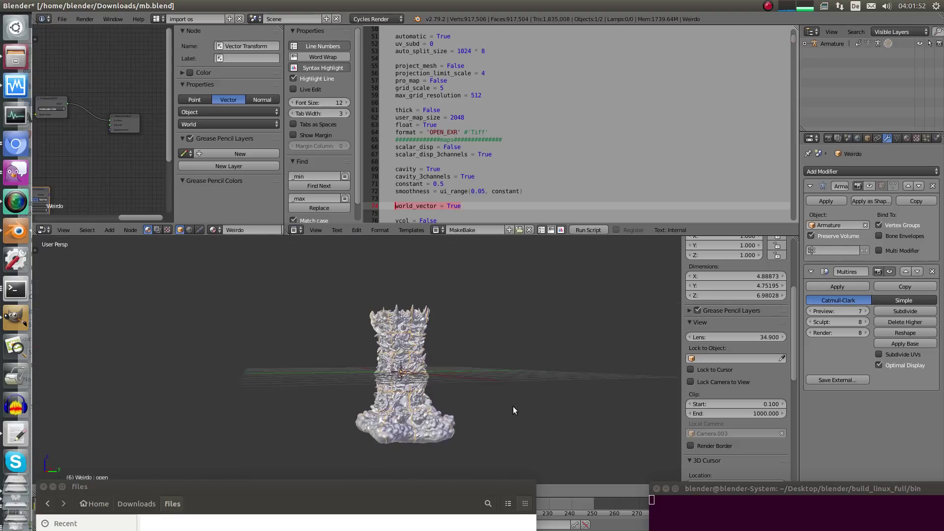
- Lower the Multires preview level to 0 and return to the camera view
{"action": "left_click_drag", "start_coordinate": [839, 309], "coordinate": [786, 317]}
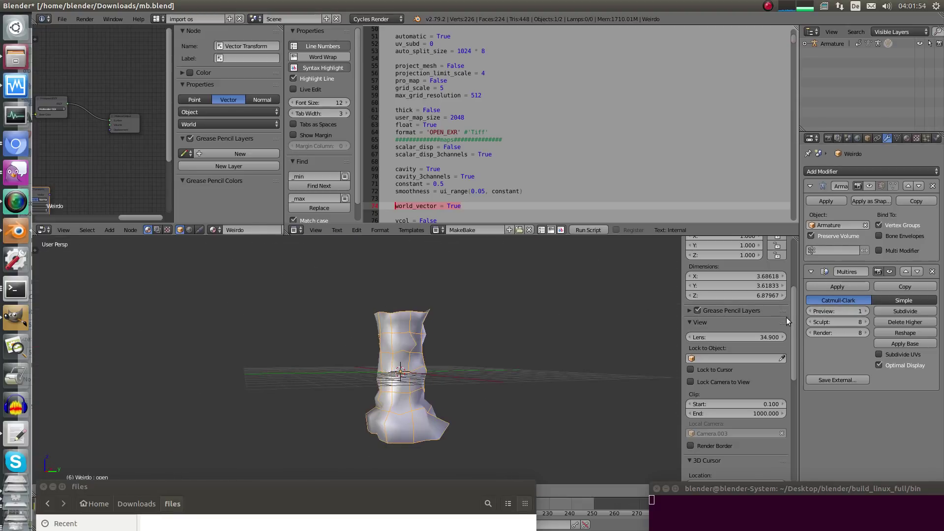
{"action": "left_click", "coordinate": [812, 311]}
{"action": "middle_click_drag", "start_coordinate": [421, 369], "coordinate": [411, 312]}
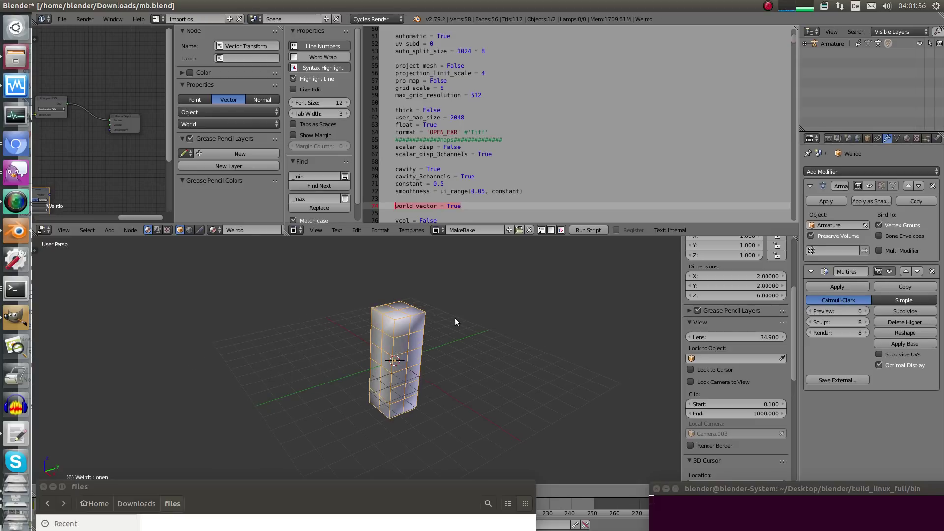
{"action": "key", "text": "KP_0"}
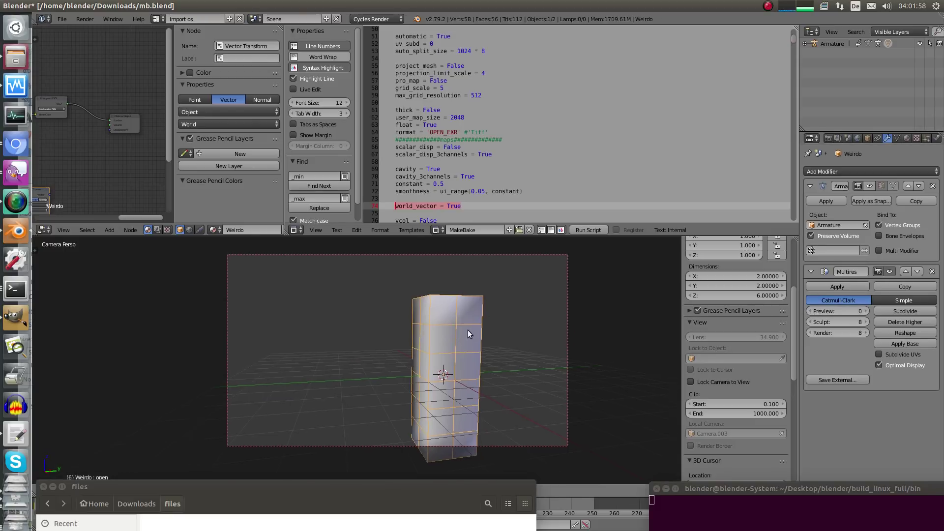
- Display the column's material settings and check its displacement method
{"action": "middle_click_drag", "start_coordinate": [514, 382], "coordinate": [477, 335], "text": "shift"}
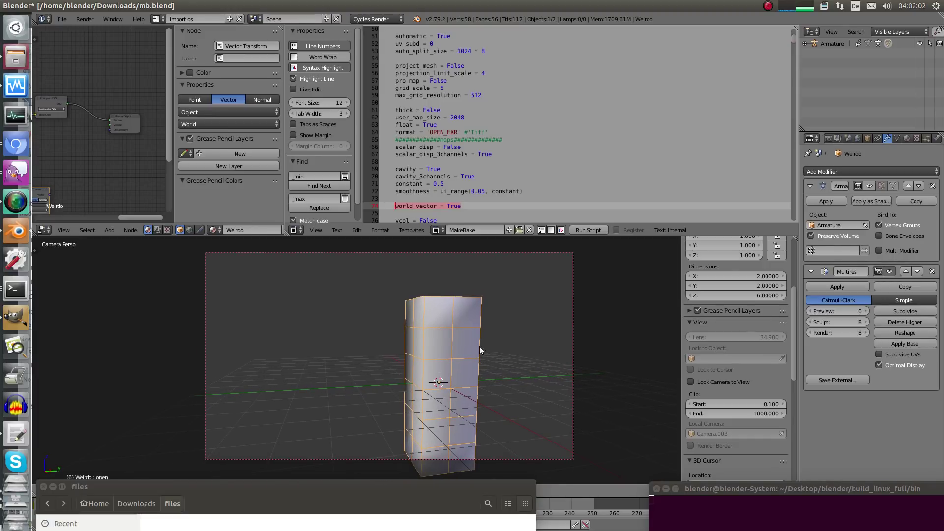
{"action": "middle_click_drag", "start_coordinate": [482, 289], "coordinate": [498, 364], "text": "shift"}
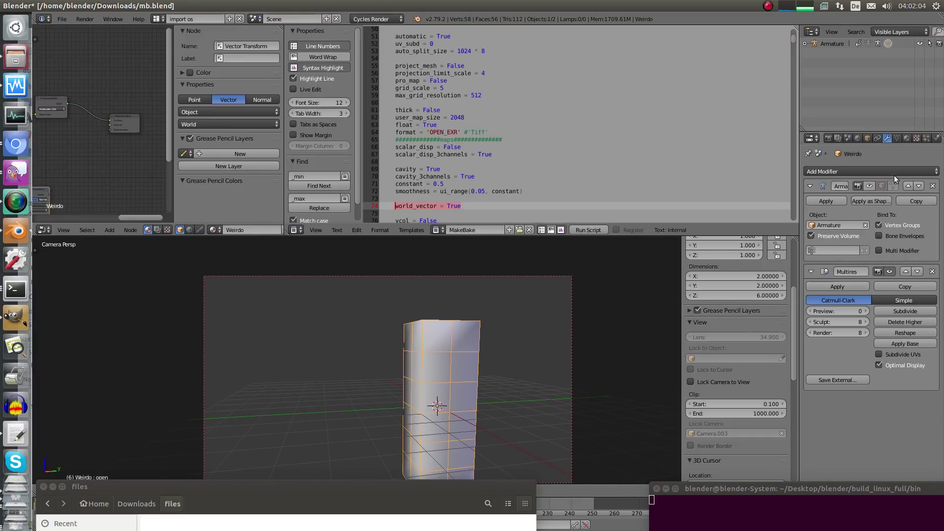
{"action": "left_click", "coordinate": [906, 138]}
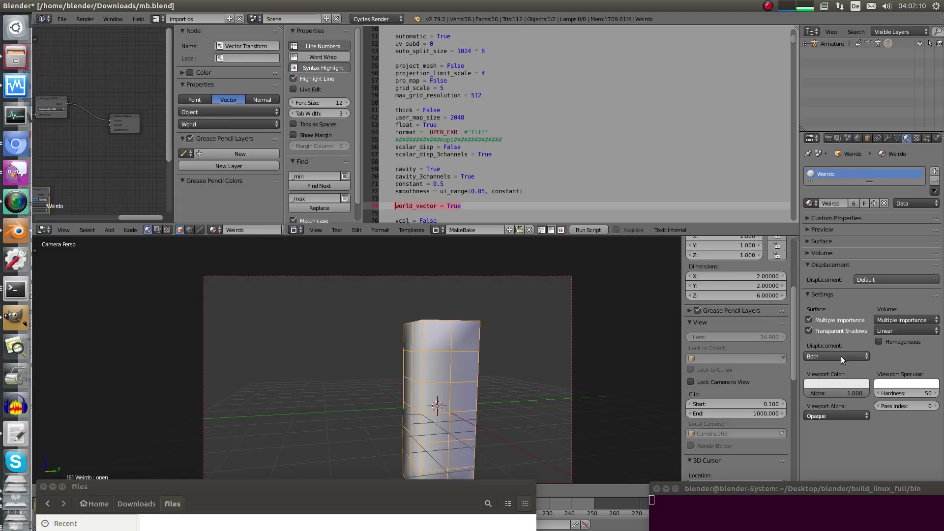
{"action": "middle_click_drag", "start_coordinate": [444, 376], "coordinate": [448, 367], "text": "shift"}
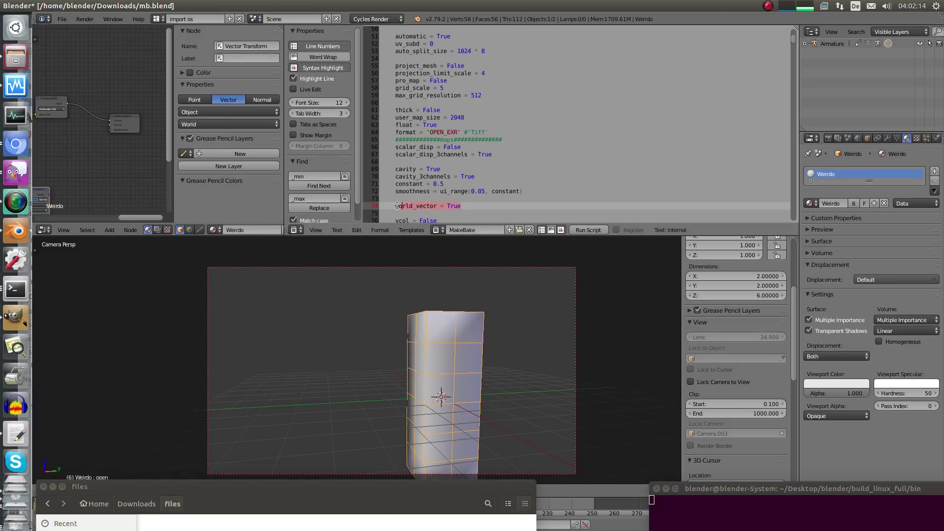
- Review the MakeBake script's cavity, automatic map sizing and project_mesh settings, highlighting the relevant lines
{"action": "left_click", "coordinate": [399, 170]}
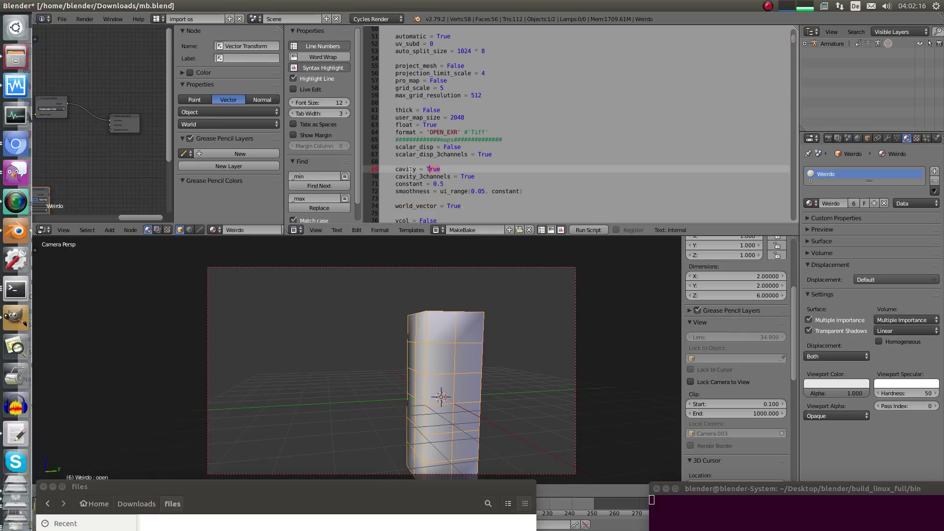
{"action": "left_click_drag", "start_coordinate": [450, 37], "coordinate": [496, 52]}
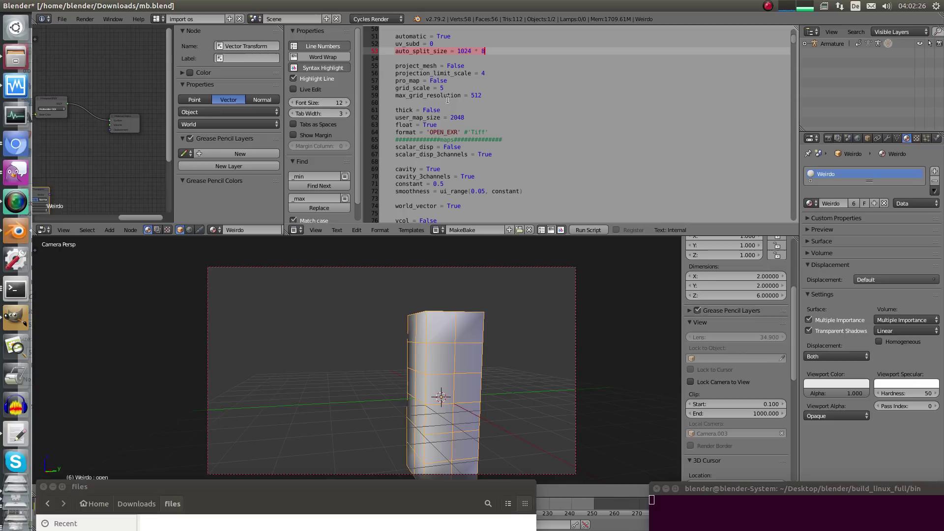
{"action": "left_click_drag", "start_coordinate": [393, 66], "coordinate": [473, 66]}
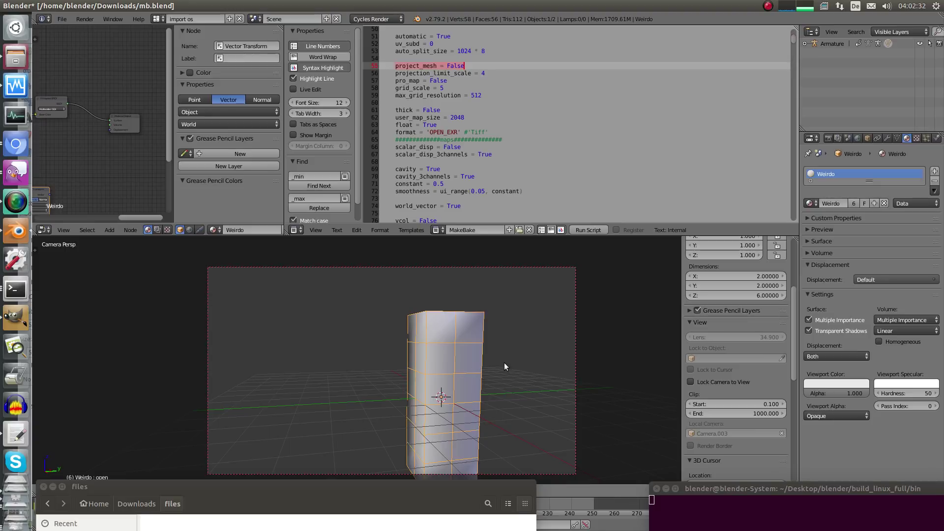
{"action": "middle_click_drag", "start_coordinate": [503, 381], "coordinate": [507, 376], "text": "shift"}
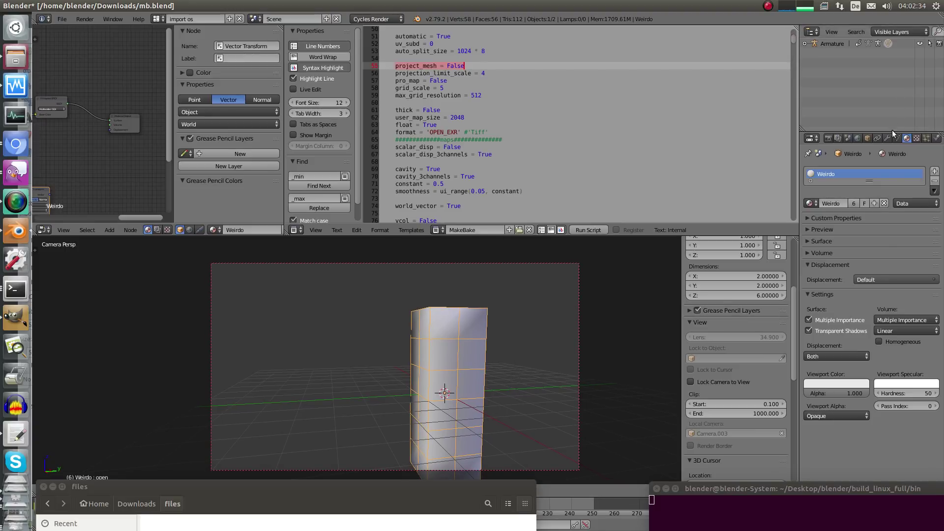
- Display the column's modifier stack again to look over its Armature and Multires modifiers
{"action": "left_click", "coordinate": [888, 139]}
{"action": "left_click", "coordinate": [881, 172]}
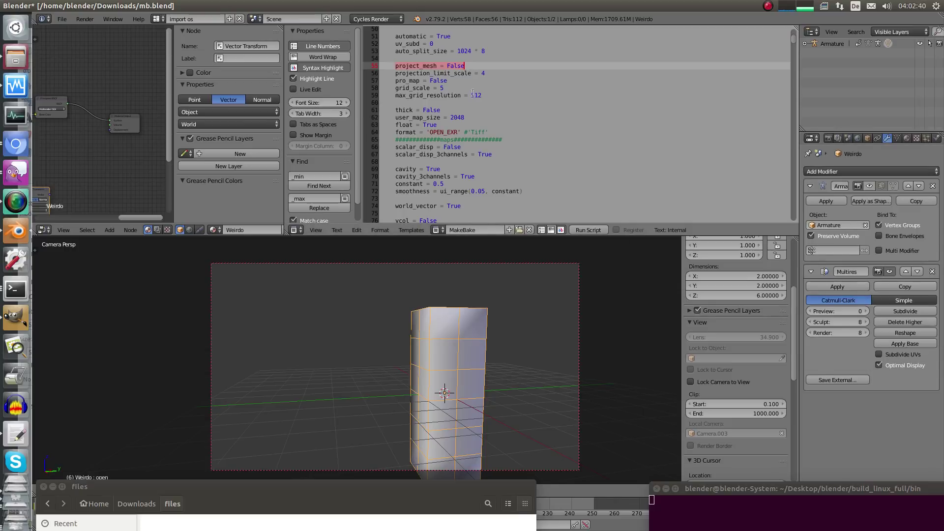
{"action": "middle_click_drag", "start_coordinate": [458, 320], "coordinate": [486, 311], "text": "shift"}
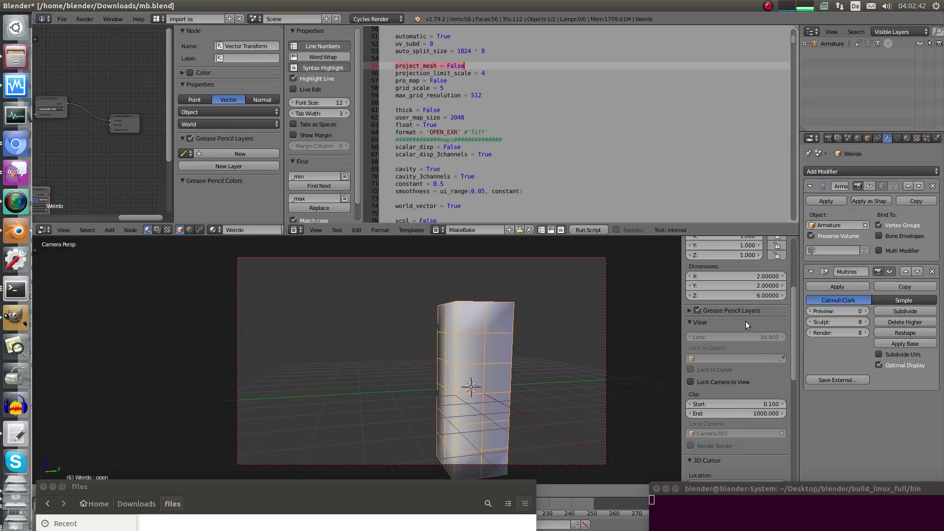
- Bring the terminal and the files folder window fully into view, and run the MakeBake script
{"action": "left_click_drag", "start_coordinate": [749, 488], "coordinate": [701, 137]}
{"action": "left_click_drag", "start_coordinate": [386, 489], "coordinate": [389, 404]}
{"action": "left_click_drag", "start_coordinate": [452, 301], "coordinate": [494, 249]}
{"action": "left_click", "coordinate": [582, 228]}
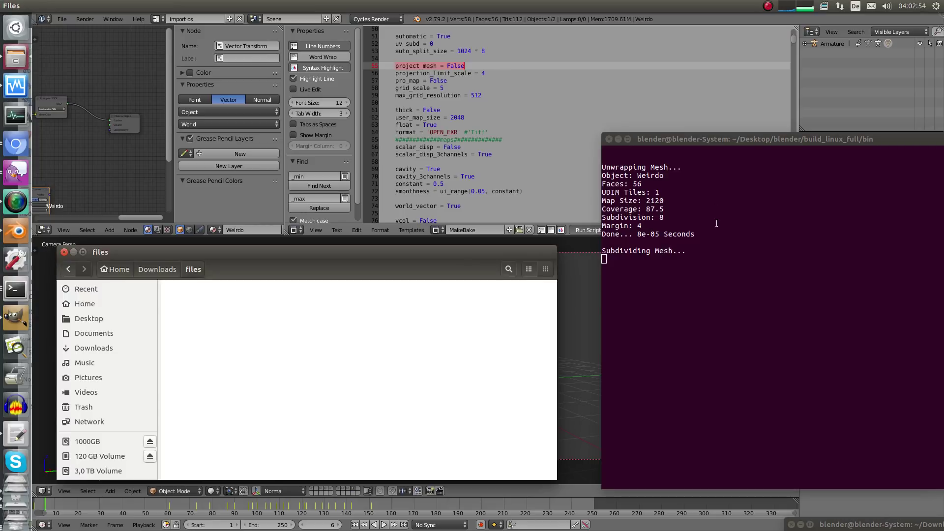
- Examine the bake log in the terminal, highlighting the map size and the saved Weirdo-WVD.exr and Weirdo-CVM.exr names
{"action": "left_click_drag", "start_coordinate": [659, 200], "coordinate": [646, 201]}
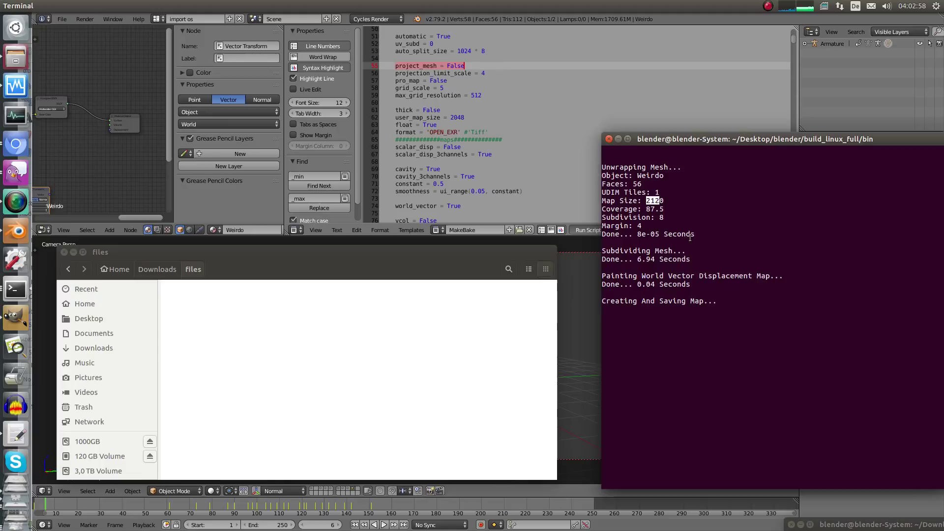
{"action": "left_click_drag", "start_coordinate": [697, 289], "coordinate": [602, 310]}
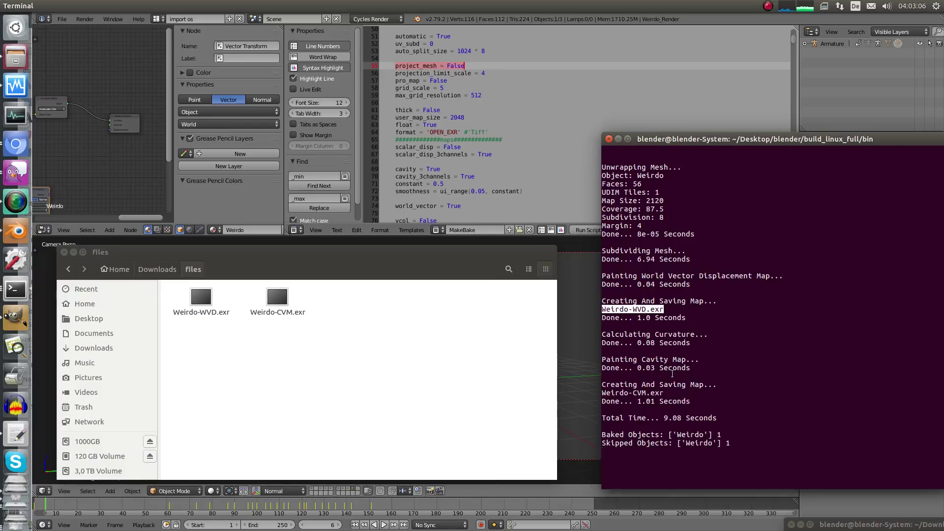
{"action": "left_click", "coordinate": [663, 395]}
{"action": "left_click_drag", "start_coordinate": [662, 396], "coordinate": [601, 394]}
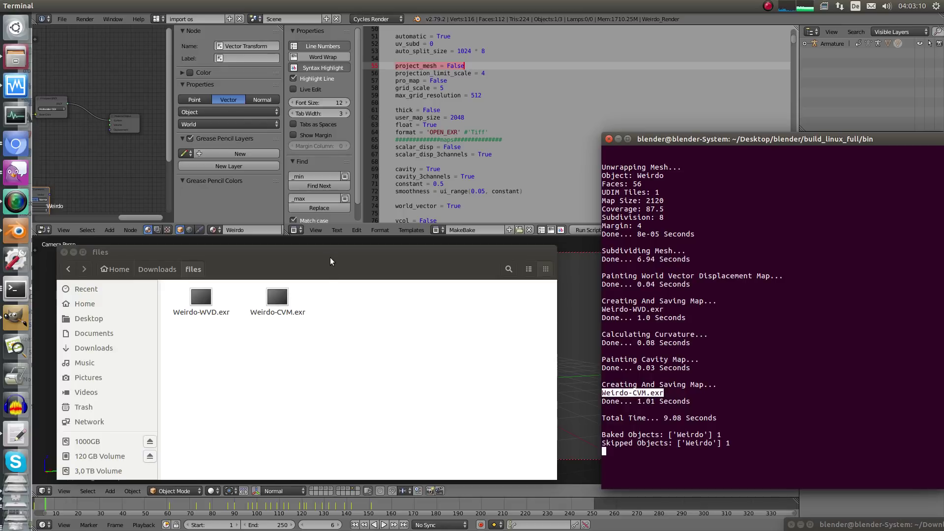
- Replace the node editor with the UV/Image Editor, reload Weirdo-CVM.exr from disk and maximize the editor
{"action": "left_click_drag", "start_coordinate": [330, 258], "coordinate": [356, 358]}
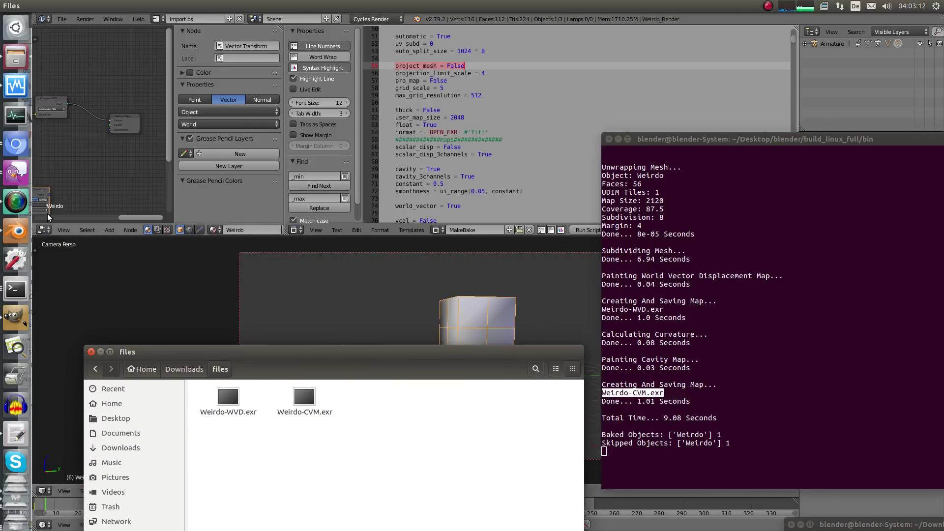
{"action": "left_click", "coordinate": [44, 230]}
{"action": "left_click", "coordinate": [64, 306]}
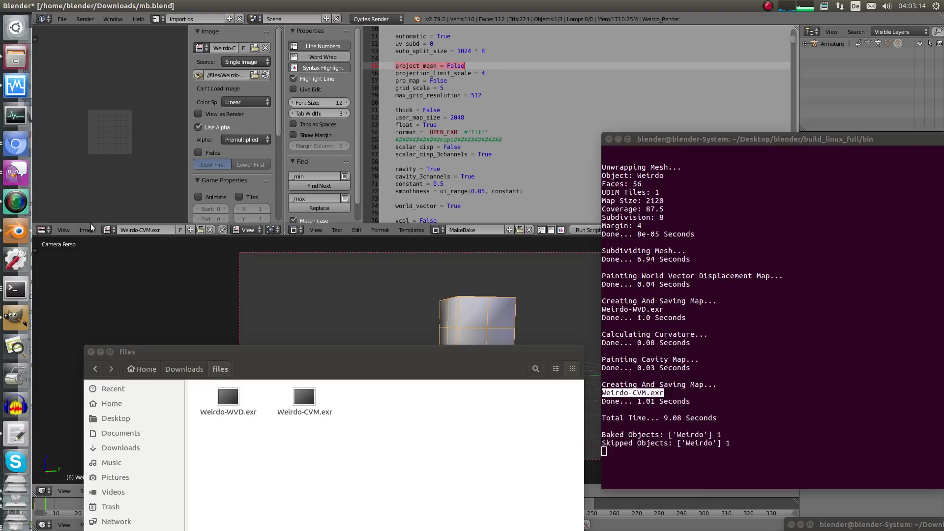
{"action": "left_click", "coordinate": [265, 75]}
{"action": "key", "text": "ctrl+space"}
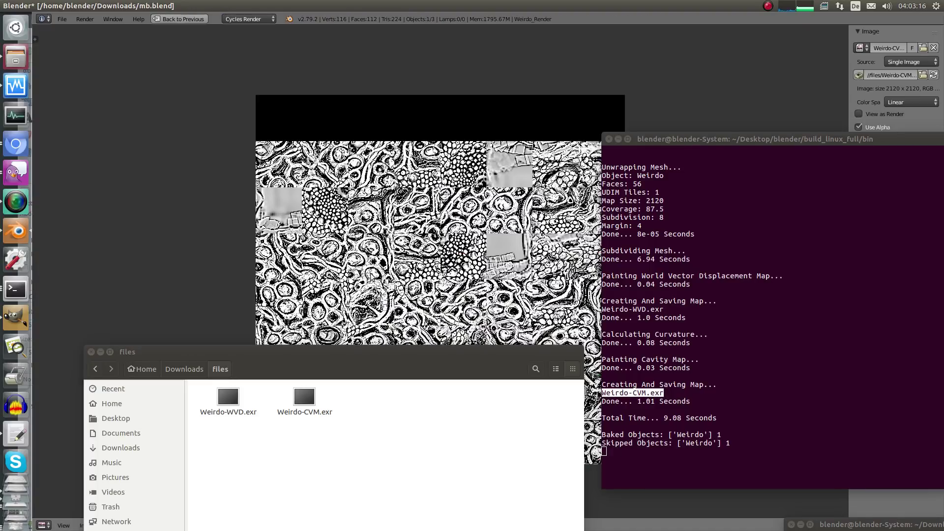
- Move the files window off the cavity map and examine its baked detail from overall view to close up
{"action": "scroll", "coordinate": [373, 277], "scroll_direction": "down", "scroll_amount": 1}
{"action": "left_click_drag", "start_coordinate": [380, 357], "coordinate": [300, 516]}
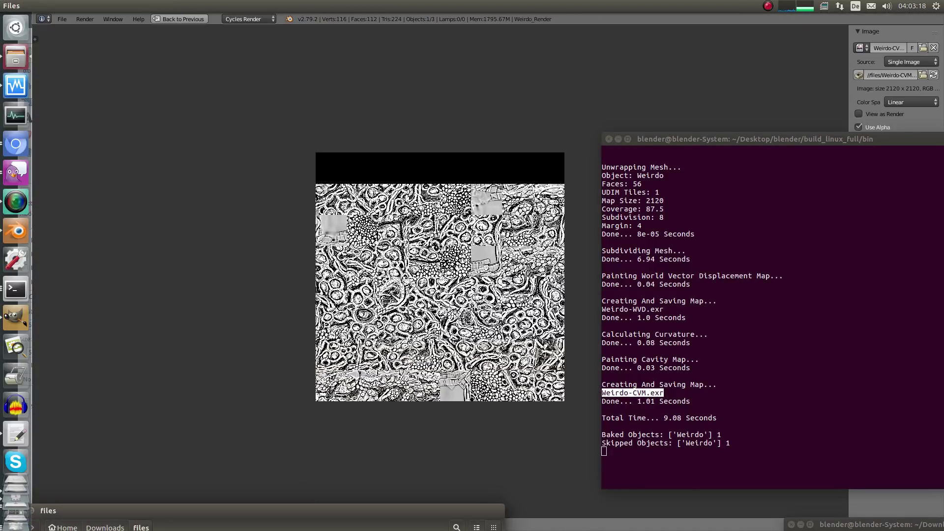
{"action": "middle_click_drag", "start_coordinate": [429, 298], "coordinate": [411, 273], "text": "ctrl"}
{"action": "middle_click_drag", "start_coordinate": [411, 273], "coordinate": [418, 204], "text": "ctrl"}
{"action": "scroll", "coordinate": [439, 271], "scroll_direction": "up", "scroll_amount": 1}
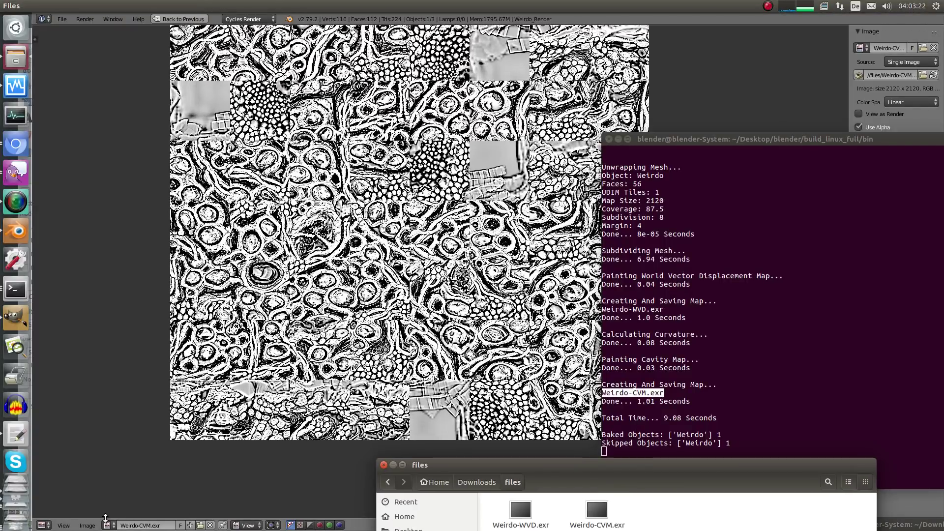
- Switch the maximized image editor back to the Node Editor and restore the full multi-editor layout
{"action": "left_click", "coordinate": [108, 525]}
{"action": "left_click", "coordinate": [141, 464]}
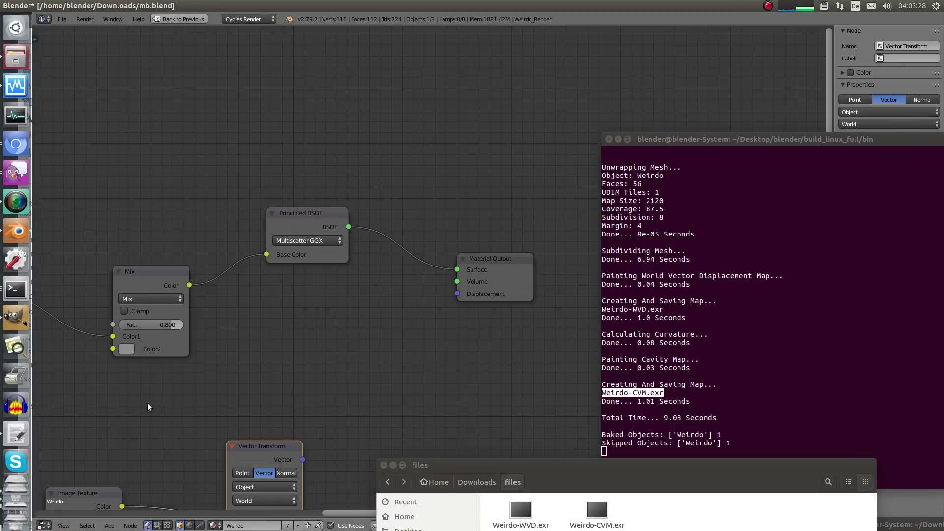
{"action": "key", "text": "ctrl+Up"}
{"action": "middle_click_drag", "start_coordinate": [430, 305], "coordinate": [409, 300], "text": "shift"}
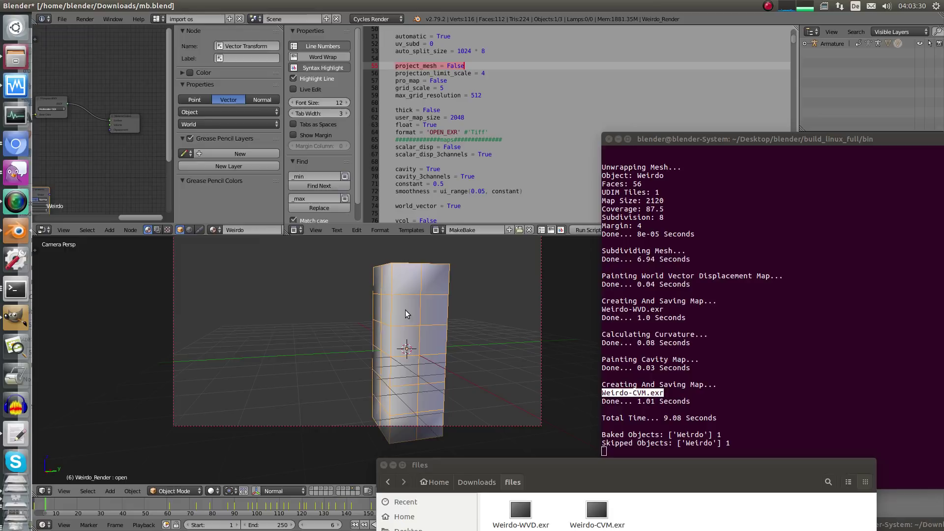
- Select the Weirdo_Render column in the 3D view and move it to a separate layer
{"action": "right_click", "coordinate": [407, 325]}
{"action": "right_click", "coordinate": [444, 365]}
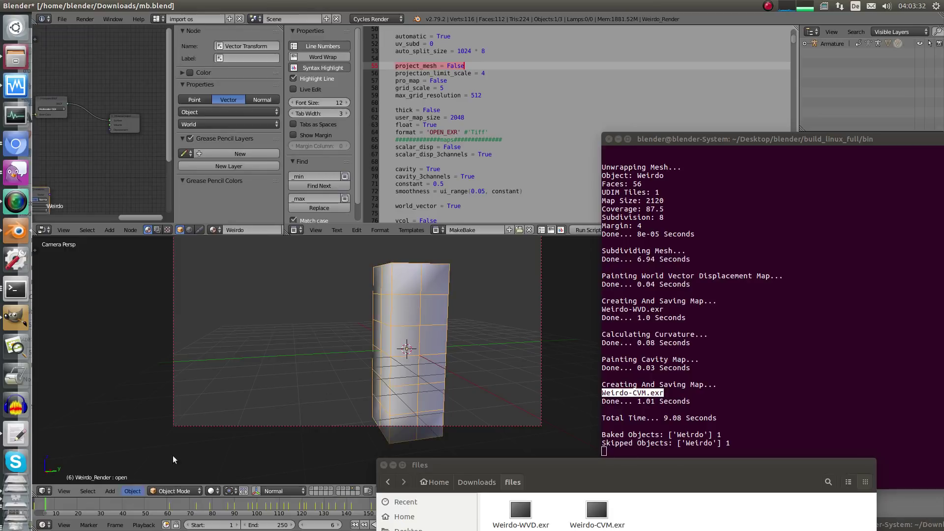
{"action": "right_click", "coordinate": [353, 415]}
{"action": "right_click", "coordinate": [416, 416]}
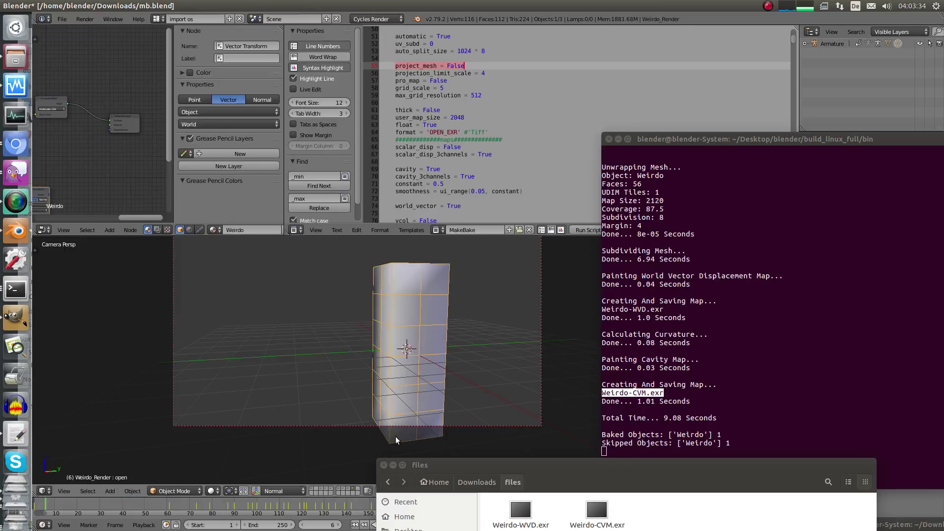
{"action": "right_click", "coordinate": [392, 400]}
{"action": "key", "text": "m"}
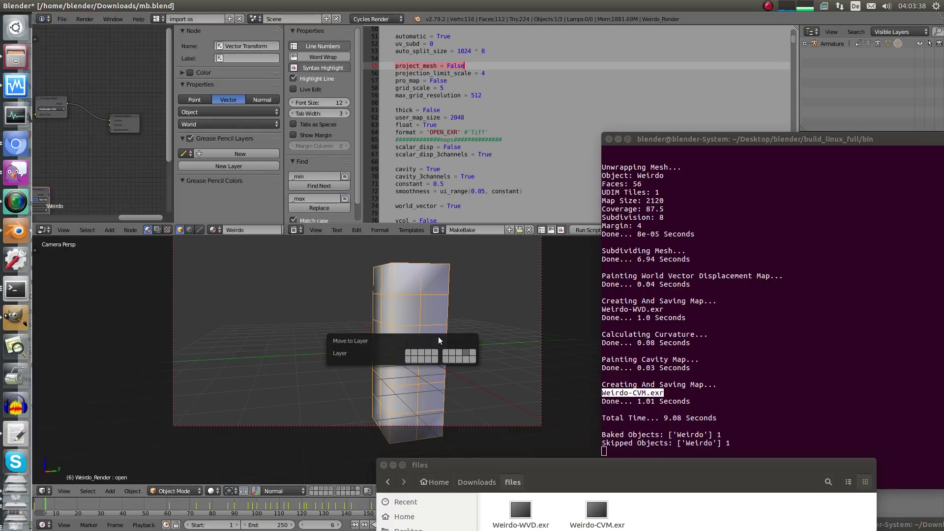
{"action": "left_click", "coordinate": [460, 355]}
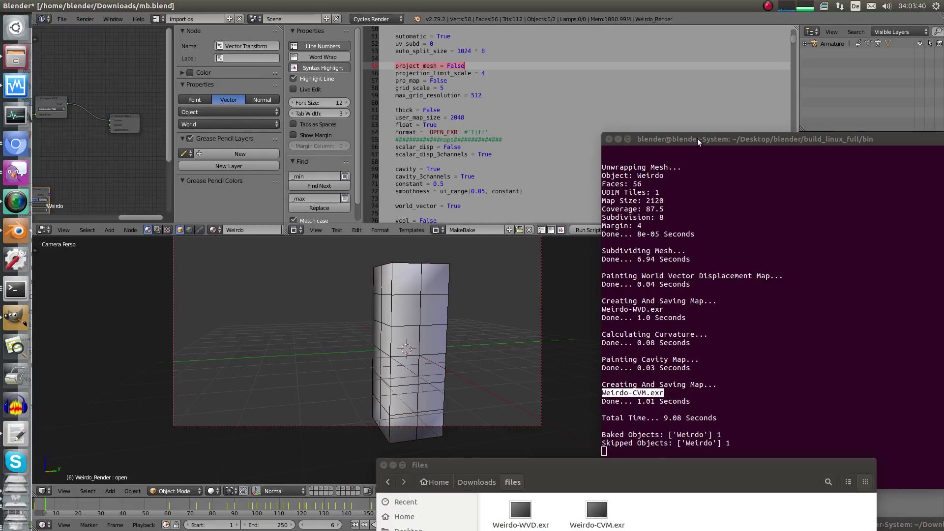
- Clear the terminal and files windows off the workspace, enable Adaptive on Weirdo_Render's Subsurf modifier and set its Dicing Scale to 0.5
{"action": "left_click_drag", "start_coordinate": [697, 137], "coordinate": [753, 429]}
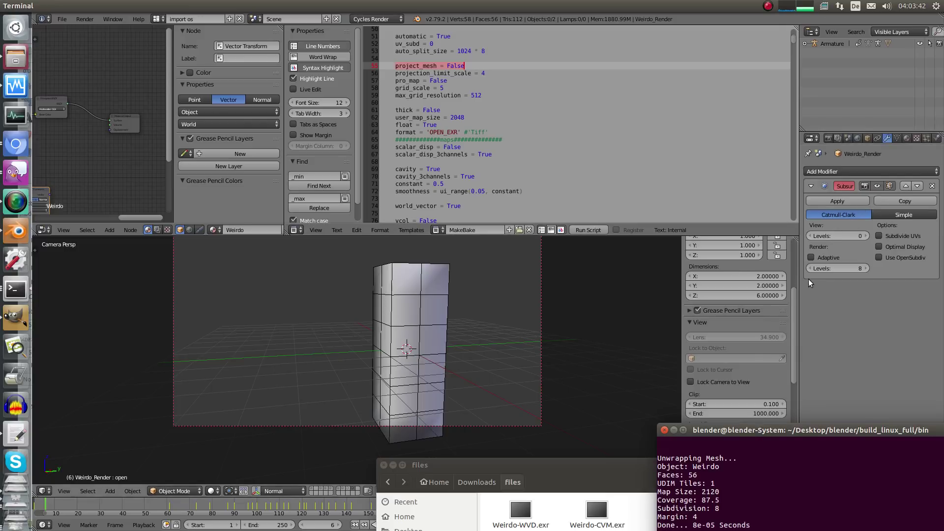
{"action": "left_click", "coordinate": [810, 258]}
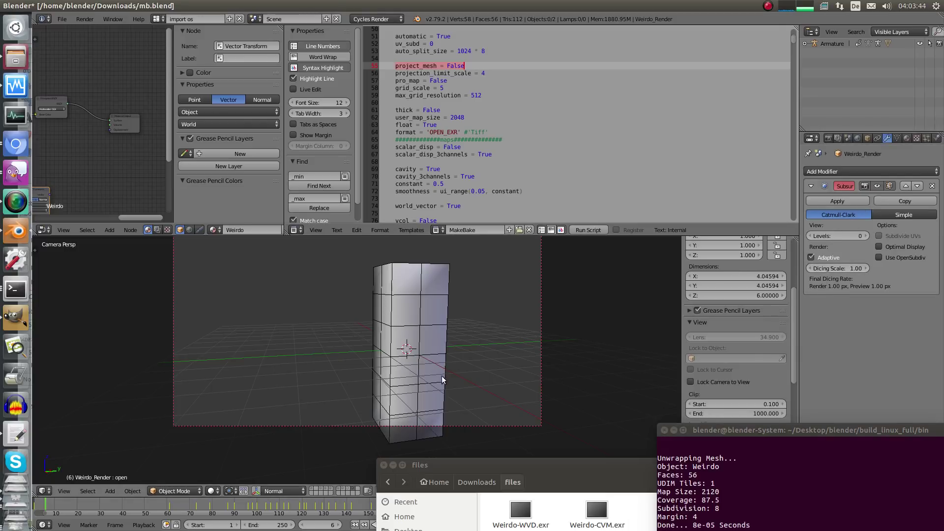
{"action": "middle_click_drag", "start_coordinate": [444, 378], "coordinate": [499, 380], "text": "shift"}
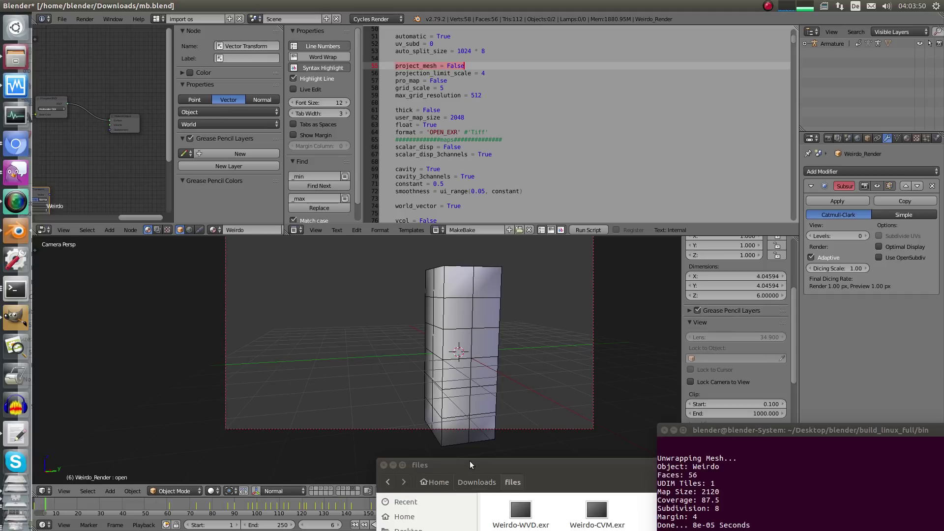
{"action": "left_click_drag", "start_coordinate": [470, 463], "coordinate": [505, 489]}
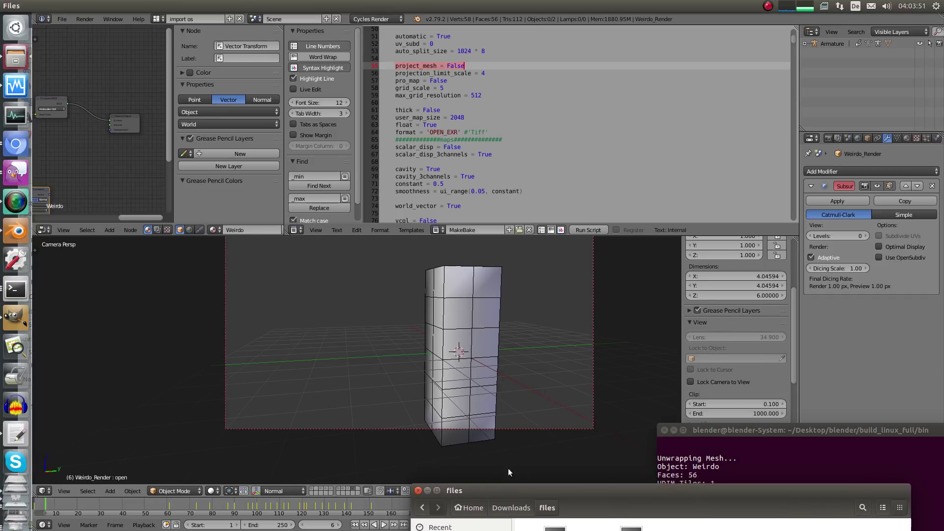
{"action": "left_click", "coordinate": [840, 270]}
{"action": "type", "text": ".5"}
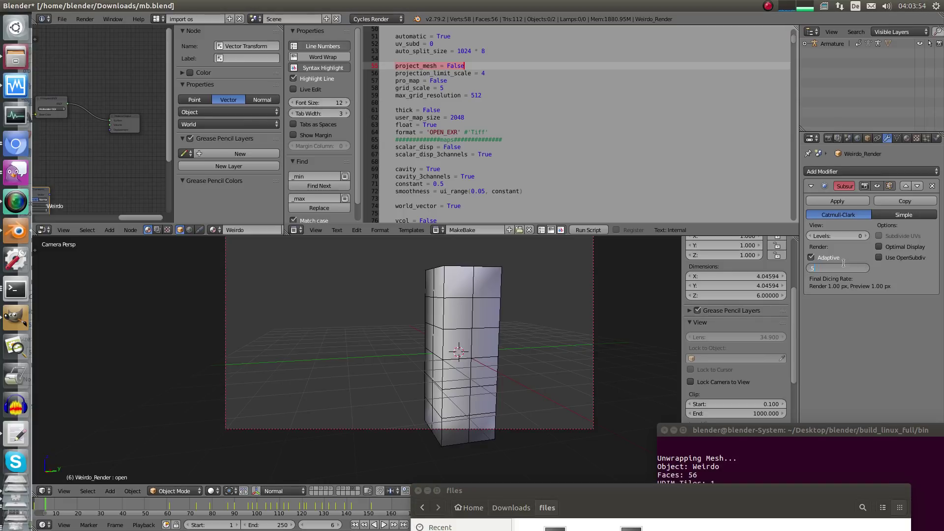
{"action": "type", "text": ".5"}
{"action": "key", "text": "Return"}
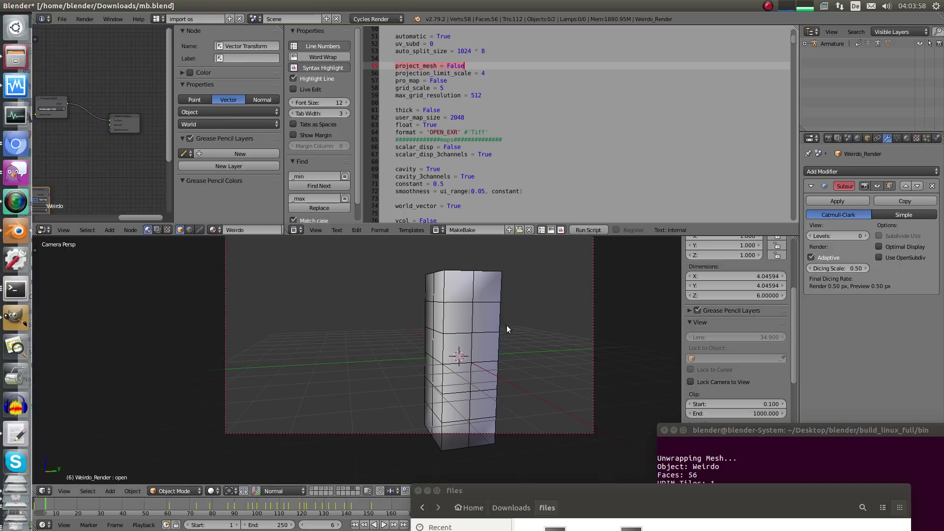
- Preview the Weirdo_Render column without displacement in Rendered shading, examine its surface up close, and return to unrendered display
{"action": "middle_click_drag", "start_coordinate": [506, 325], "coordinate": [504, 331], "text": "shift"}
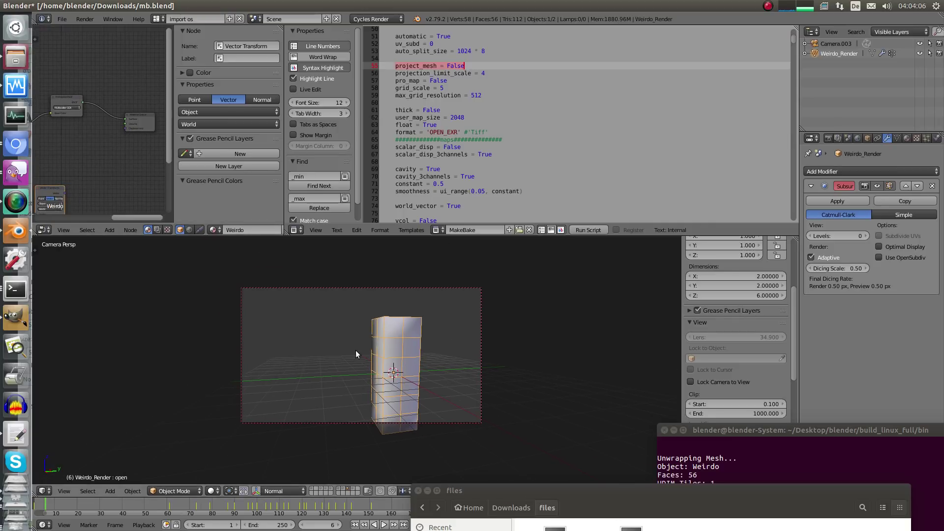
{"action": "middle_click_drag", "start_coordinate": [396, 363], "coordinate": [385, 366], "text": "shift"}
{"action": "middle_click_drag", "start_coordinate": [385, 365], "coordinate": [406, 394], "text": "ctrl"}
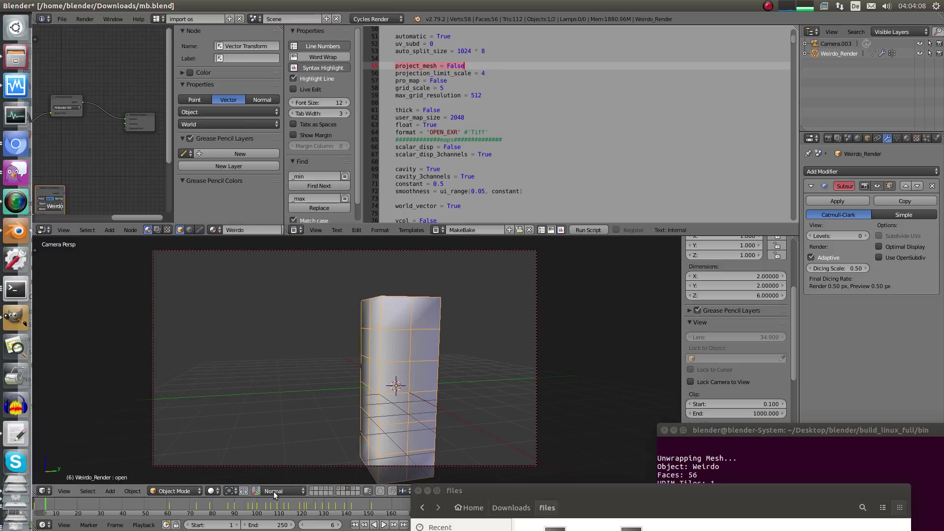
{"action": "left_click", "coordinate": [210, 490]}
{"action": "left_click", "coordinate": [226, 421]}
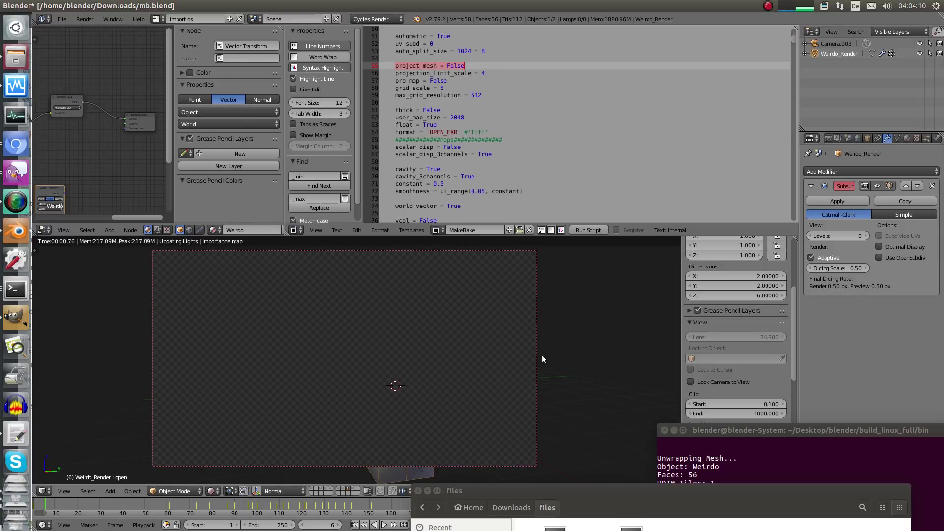
{"action": "middle_click_drag", "start_coordinate": [543, 452], "coordinate": [511, 379], "text": "ctrl"}
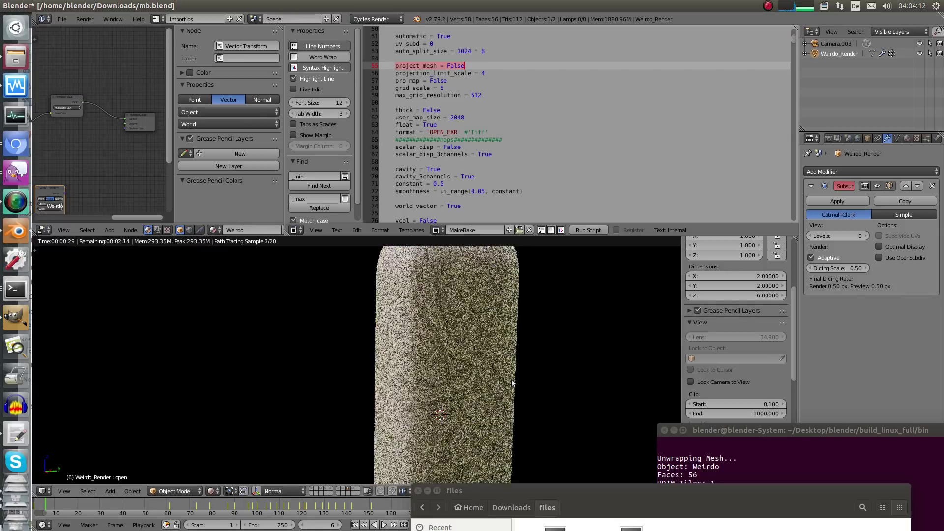
{"action": "key", "text": "KP_0"}
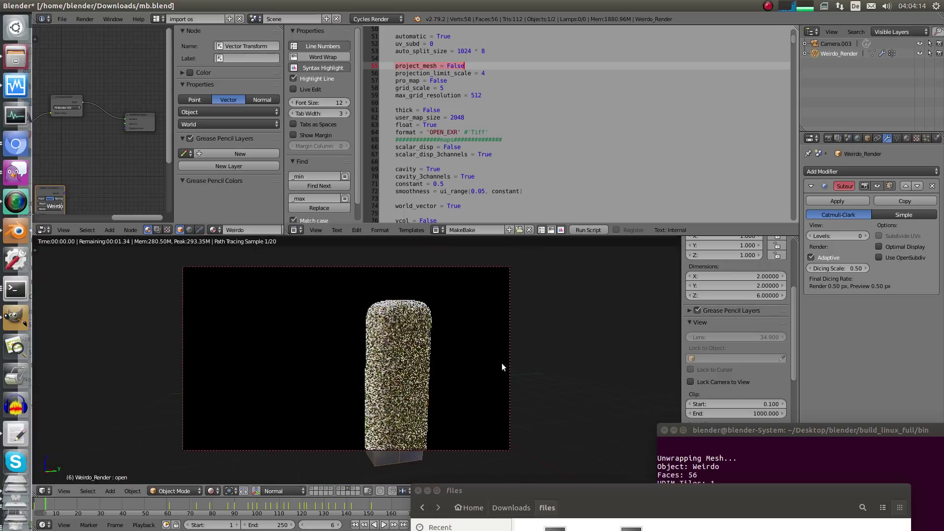
{"action": "key", "text": "shift+z"}
- Link the Vector Transform node's Vector output to the Material Output's Displacement input in the Weirdo material
{"action": "key", "text": "shift+space"}
{"action": "middle_click_drag", "start_coordinate": [392, 365], "coordinate": [368, 308], "text": "ctrl"}
{"action": "left_click_drag", "start_coordinate": [369, 351], "coordinate": [479, 233]}
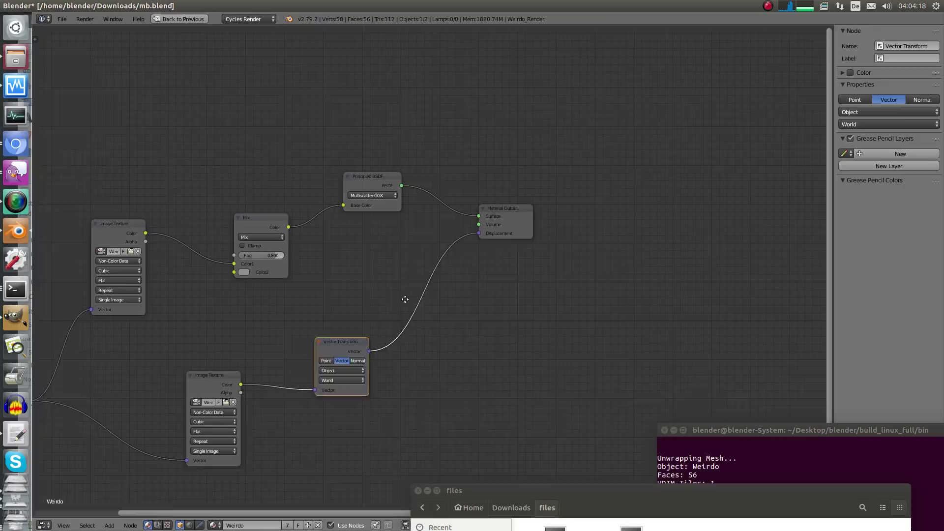
{"action": "middle_click_drag", "start_coordinate": [405, 300], "coordinate": [341, 296]}
{"action": "middle_click_drag", "start_coordinate": [379, 369], "coordinate": [613, 270]}
{"action": "scroll", "coordinate": [383, 322], "scroll_direction": "up", "scroll_amount": 3}
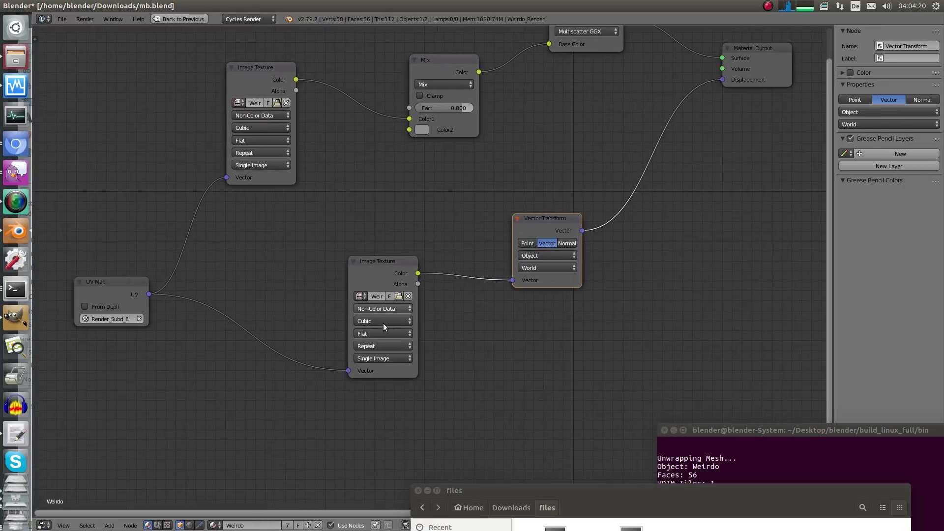
{"action": "scroll", "coordinate": [423, 348], "scroll_direction": "down", "scroll_amount": 2}
{"action": "key", "text": "ctrl+Up"}
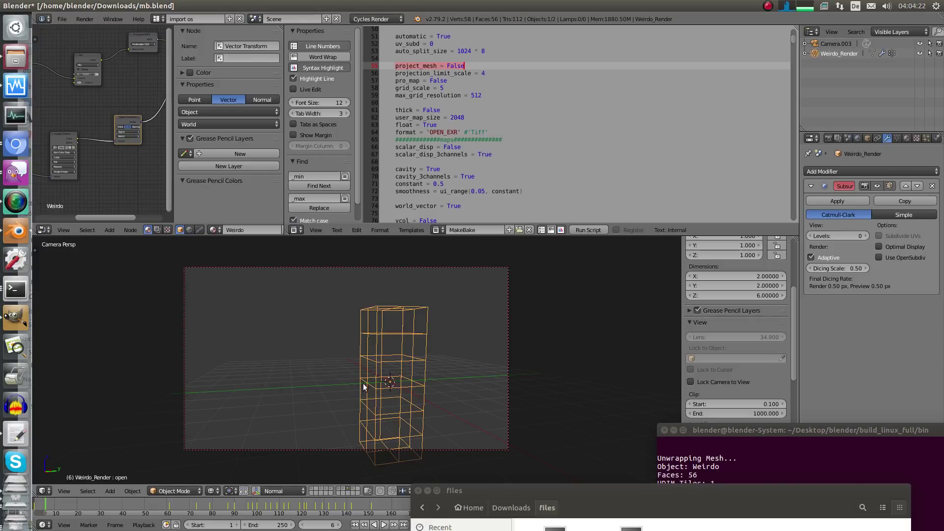
- Preview the displaced column in Rendered shading, orbit around its spikes, and return to the camera view in wireframe
{"action": "left_click", "coordinate": [215, 491]}
{"action": "left_click", "coordinate": [231, 425]}
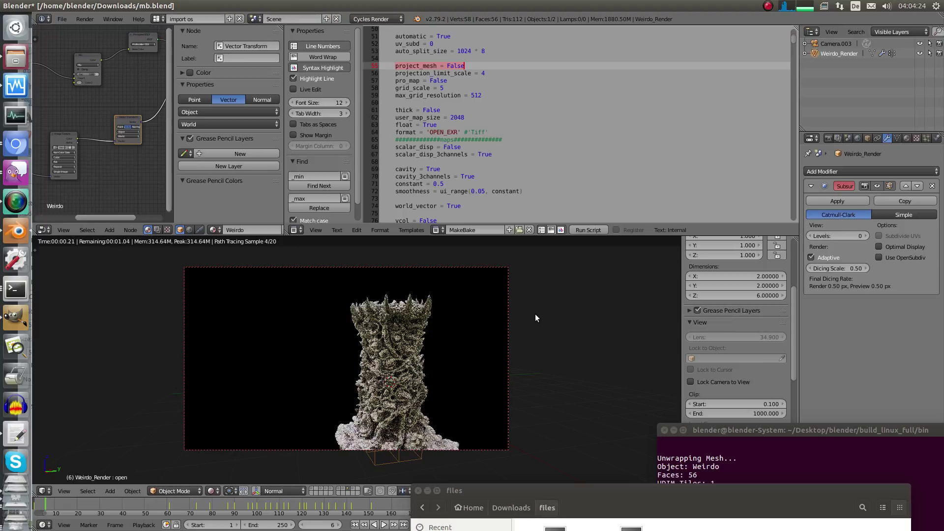
{"action": "middle_click_drag", "start_coordinate": [533, 302], "coordinate": [575, 338]}
{"action": "mouse_move", "coordinate": [576, 278]}
{"action": "middle_mouse_down"}
{"action": "mouse_move", "coordinate": [545, 217]}
{"action": "mouse_move", "coordinate": [579, 285]}
{"action": "middle_mouse_up"}
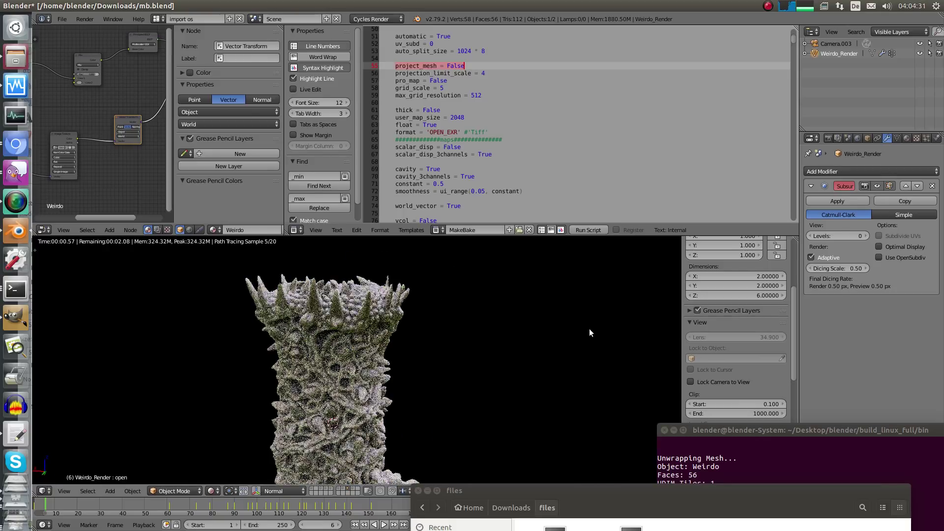
{"action": "key", "text": "KP_0"}
{"action": "key", "text": "shift+z"}
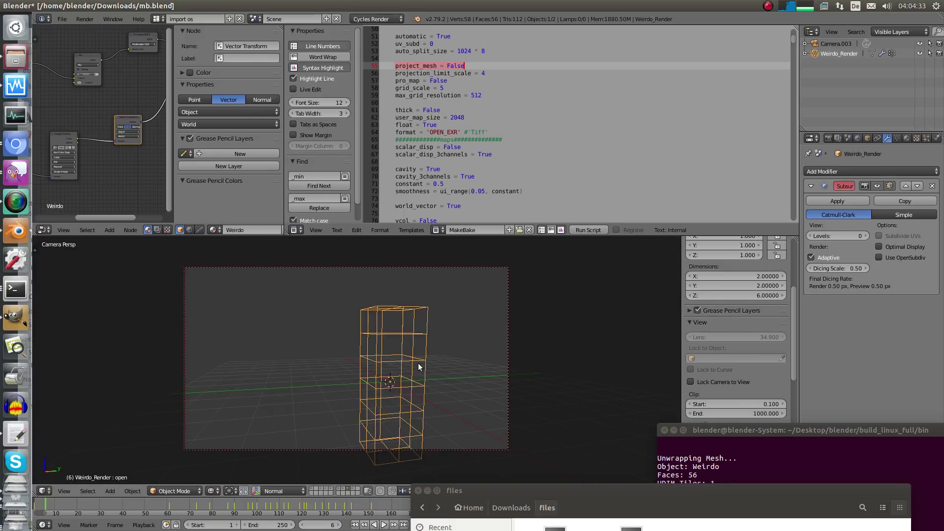
- Duplicate the column beside the original, tilt the copy freely with a trackball rotation, and preview both in Rendered shading
{"action": "middle_click_drag", "start_coordinate": [453, 385], "coordinate": [510, 372], "text": "shift"}
{"action": "key", "text": "shift+d"}
{"action": "key", "text": "r"}
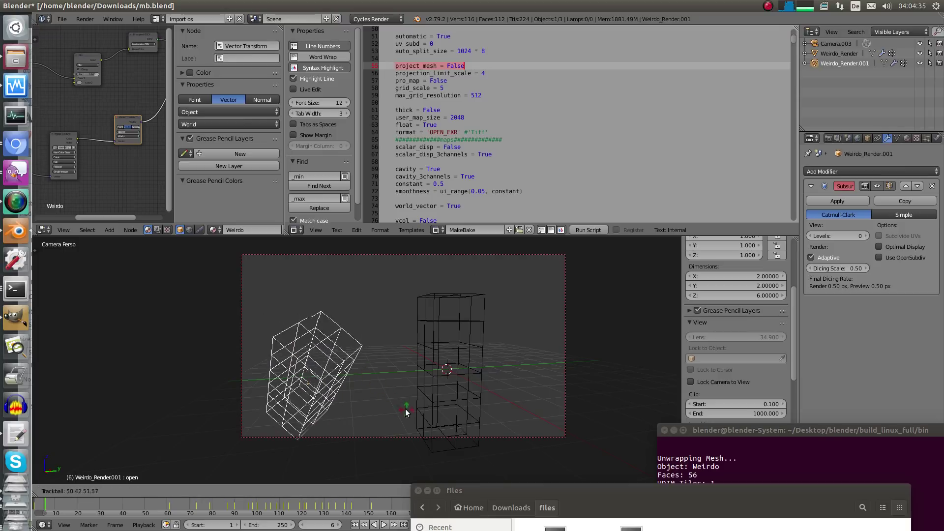
{"action": "left_click", "coordinate": [412, 411]}
{"action": "left_click", "coordinate": [213, 491]}
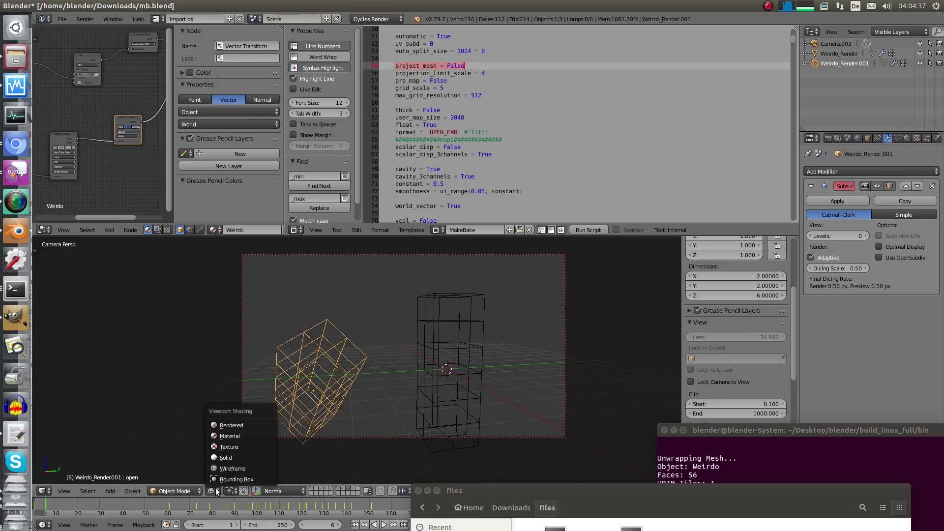
{"action": "left_click", "coordinate": [231, 433]}
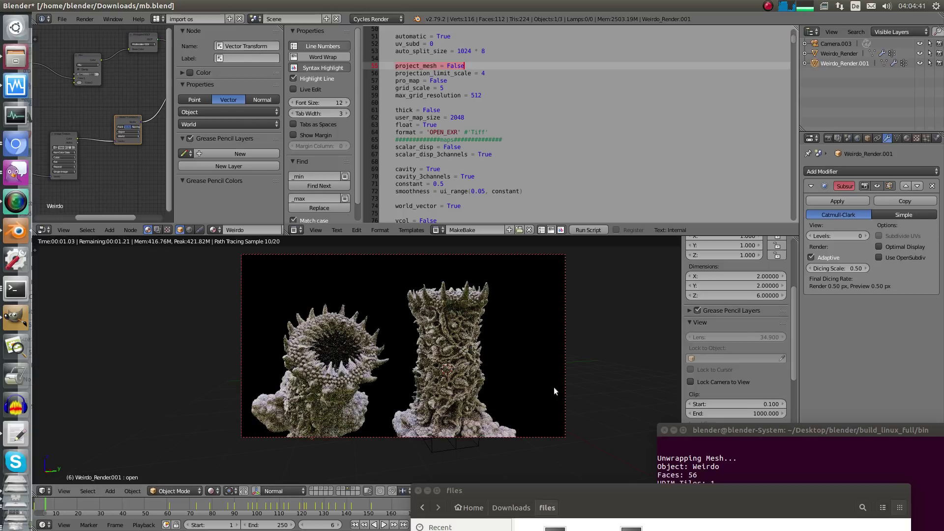
- Lock the camera to the view, reframe both columns with Camera.003, and return the viewport to Solid shading
{"action": "left_click", "coordinate": [693, 382]}
{"action": "right_click_drag", "start_coordinate": [570, 423], "coordinate": [566, 427]}
{"action": "left_click", "coordinate": [560, 429]}
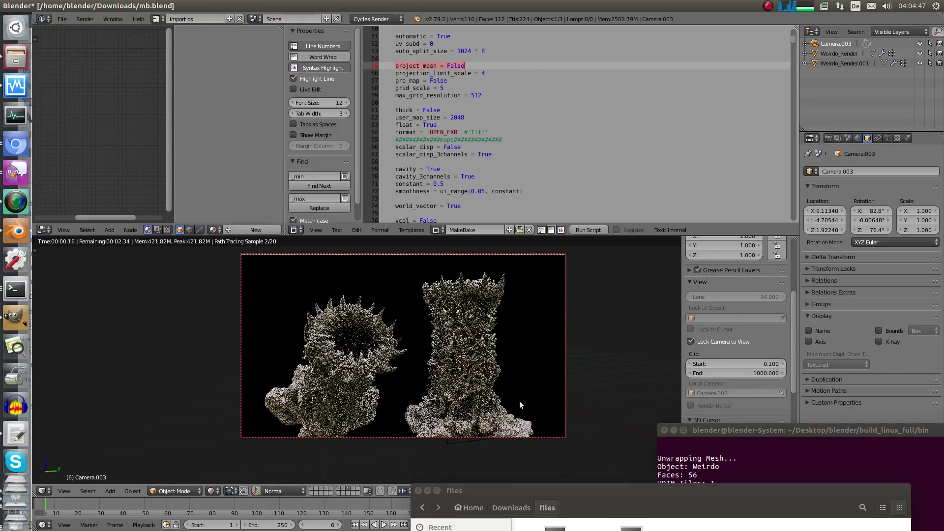
{"action": "key", "text": "z"}
{"action": "key", "text": "z"}
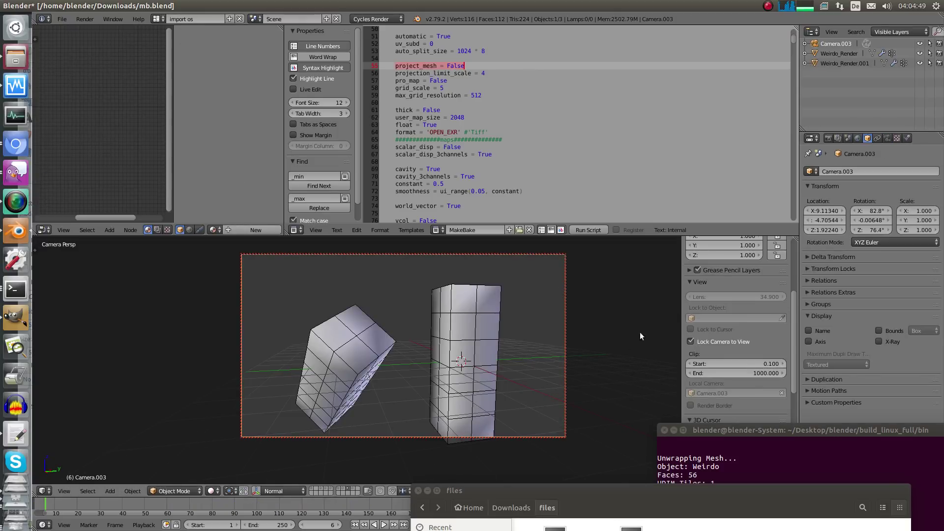
- Render the final image of both columns, examine the displaced spikes and surface detail up close, and return to the workspace layout
{"action": "key", "text": "F12"}
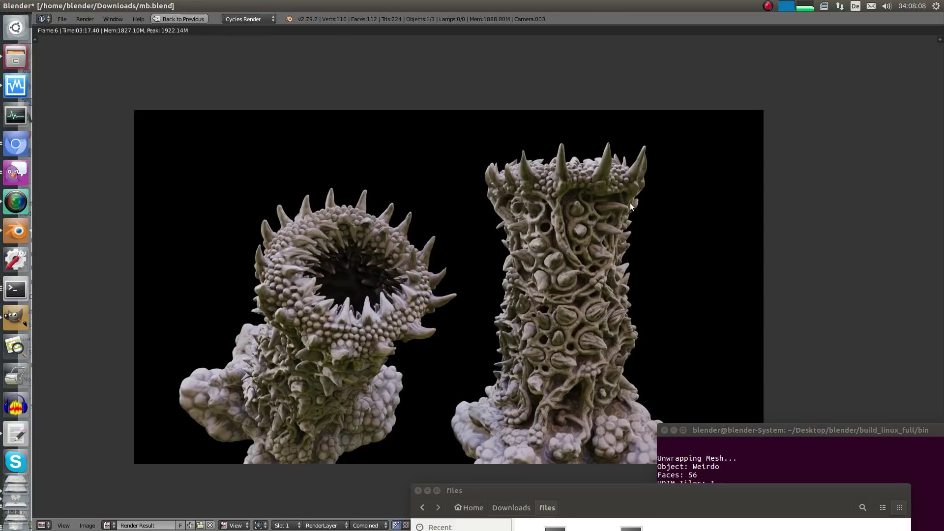
{"action": "middle_click_drag", "start_coordinate": [653, 237], "coordinate": [653, 259]}
{"action": "middle_click_drag", "start_coordinate": [675, 235], "coordinate": [647, 186]}
{"action": "scroll", "coordinate": [670, 196], "scroll_direction": "up", "scroll_amount": 1}
{"action": "middle_click_drag", "start_coordinate": [665, 76], "coordinate": [701, 266]}
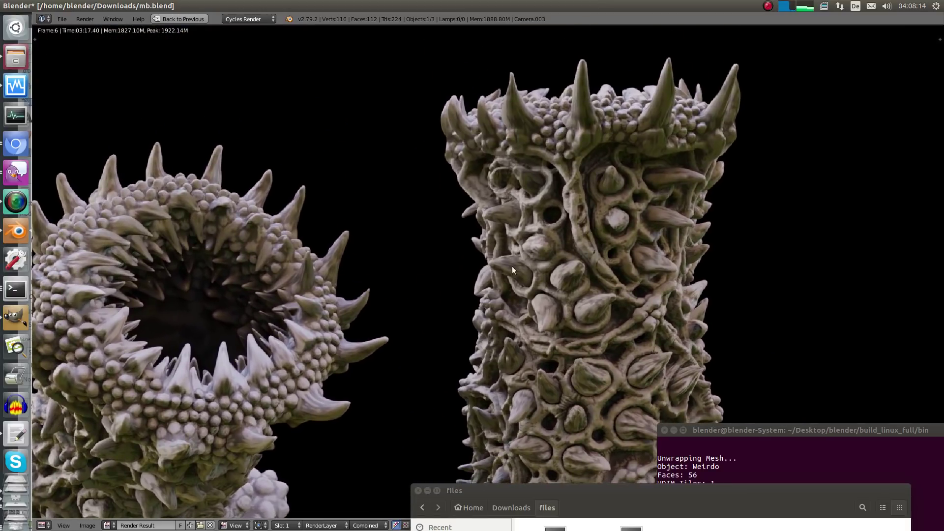
{"action": "middle_click_drag", "start_coordinate": [511, 266], "coordinate": [719, 39]}
{"action": "middle_click_drag", "start_coordinate": [553, 160], "coordinate": [625, 207]}
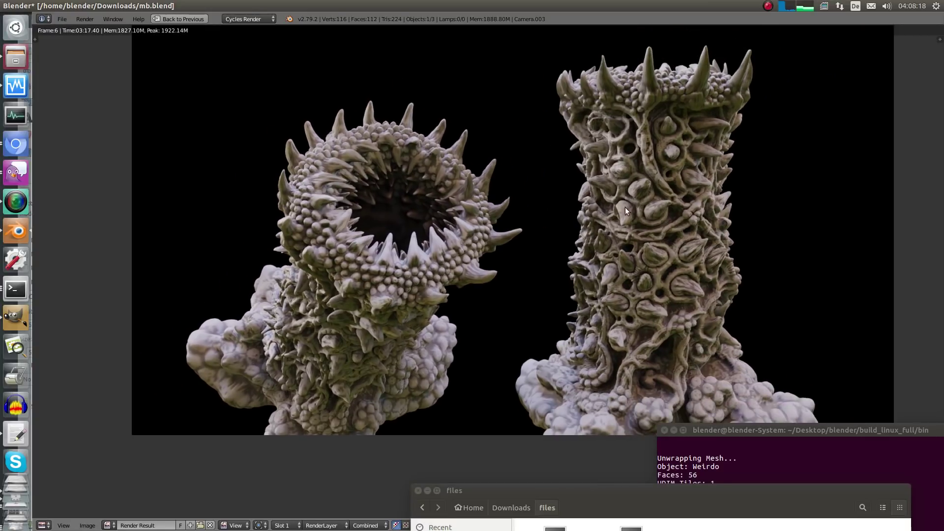
{"action": "key", "text": "shift+space"}
{"action": "key", "text": "Escape"}
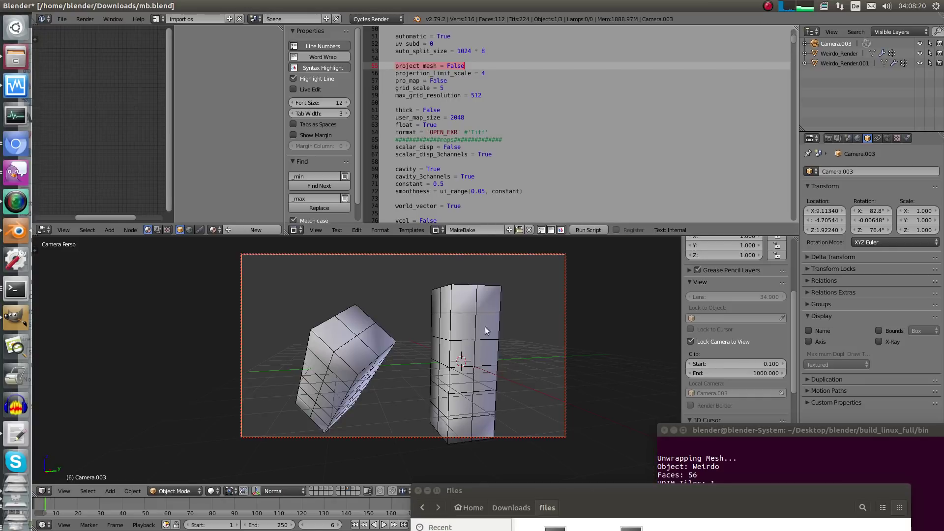
- Display the original Weirdo column, raise its Multires preview level to 3 to view the sculpted shape, and return it to 0
{"action": "right_click", "coordinate": [485, 334]}
{"action": "mouse_move", "coordinate": [485, 339]}
{"action": "middle_mouse_down", "text": "shift"}
{"action": "mouse_move", "coordinate": [497, 330]}
{"action": "mouse_move", "coordinate": [491, 344]}
{"action": "middle_mouse_up", "text": "shift"}
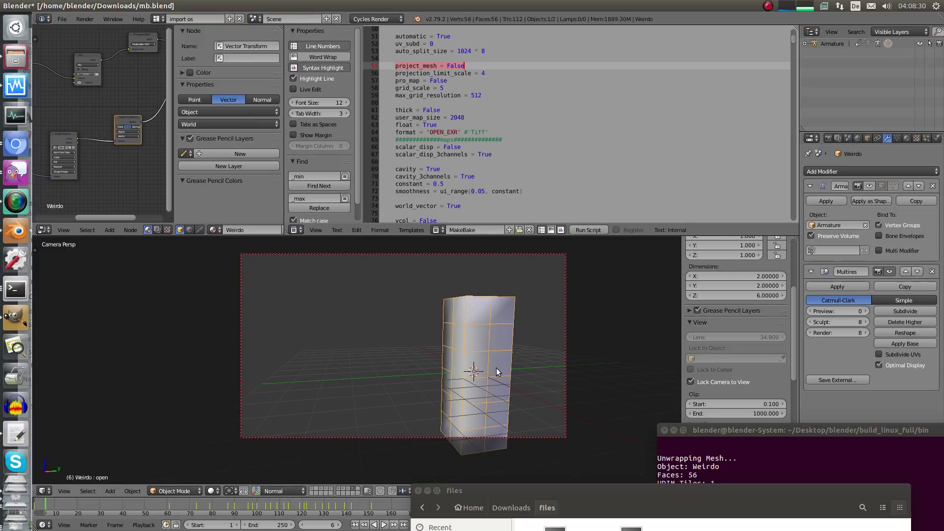
{"action": "left_click", "coordinate": [865, 311]}
{"action": "left_click", "coordinate": [865, 311]}
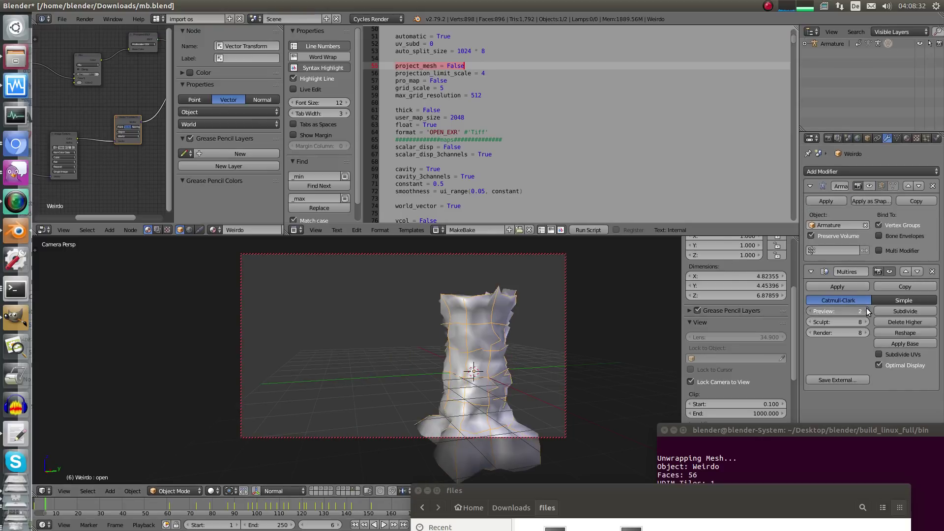
{"action": "left_click", "coordinate": [865, 310]}
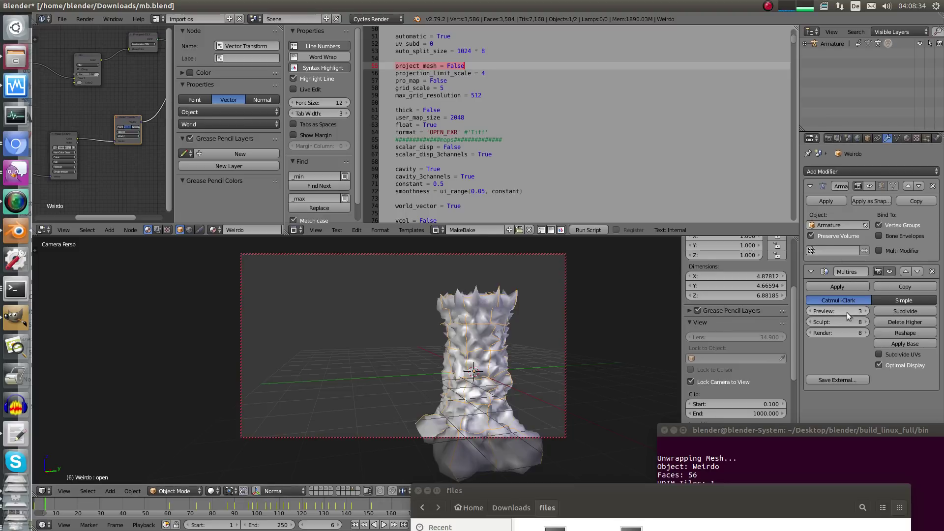
{"action": "left_click_drag", "start_coordinate": [847, 311], "coordinate": [782, 318]}
{"action": "middle_click_drag", "start_coordinate": [469, 397], "coordinate": [428, 398]}
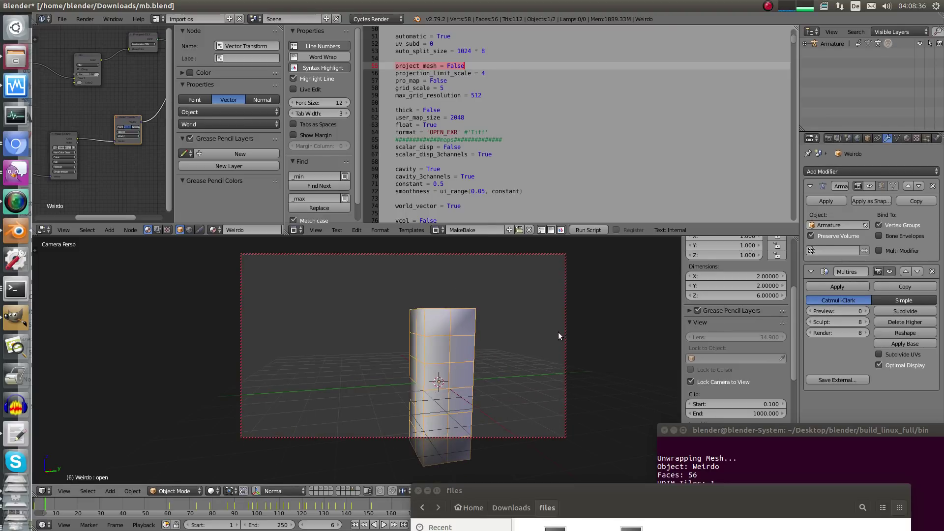